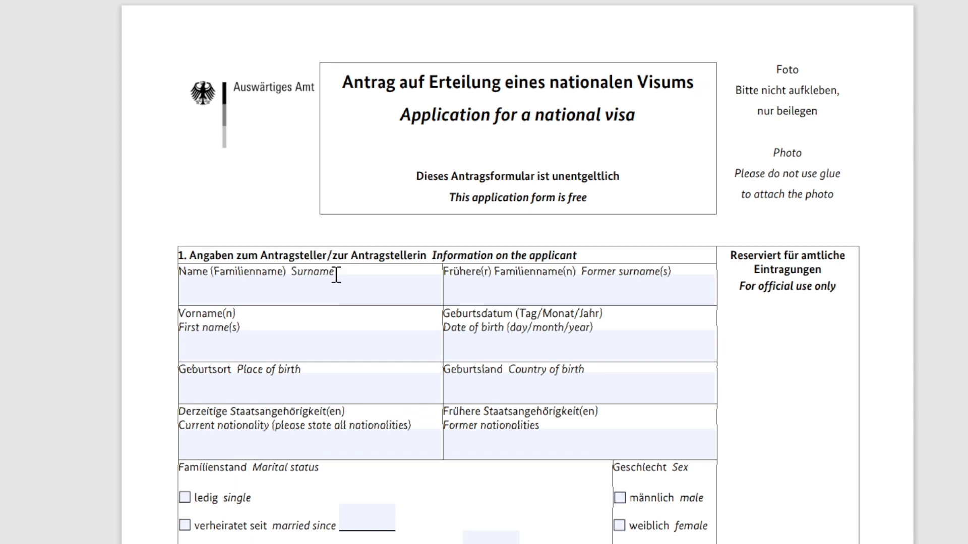
# Enter the applicant's surname, 'n/a' as former surname, and the applicant's first name
pyautogui.click(328, 289)
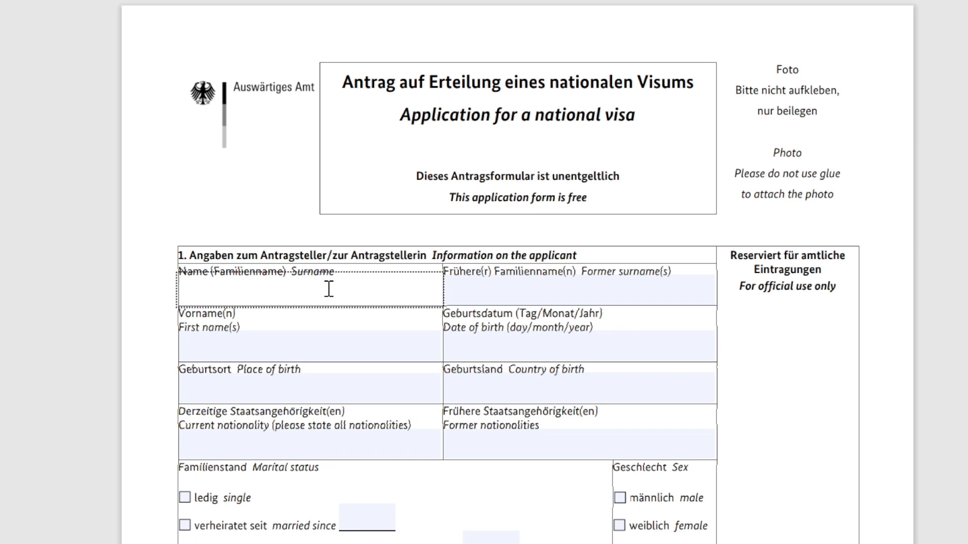
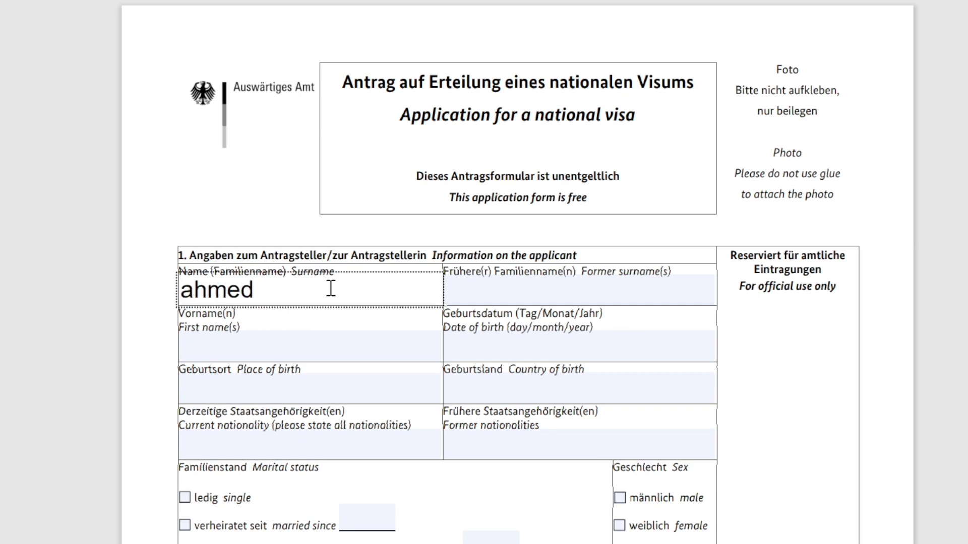
pyautogui.click(493, 298)
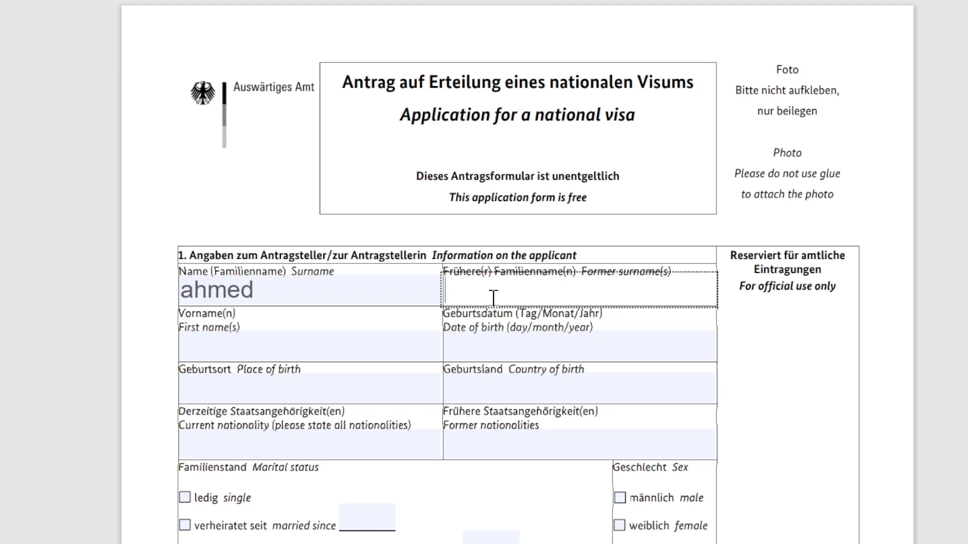
pyautogui.write('n/a')
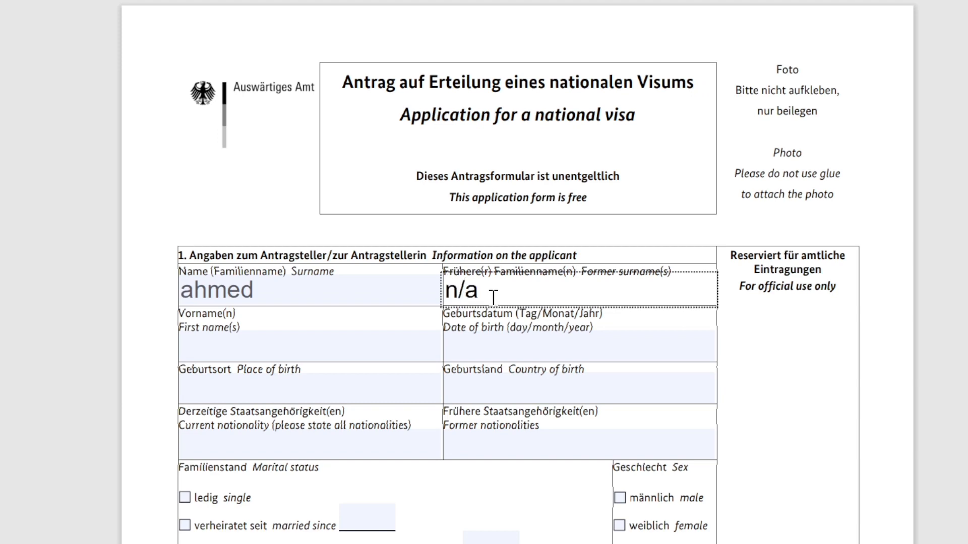
pyautogui.click(272, 352)
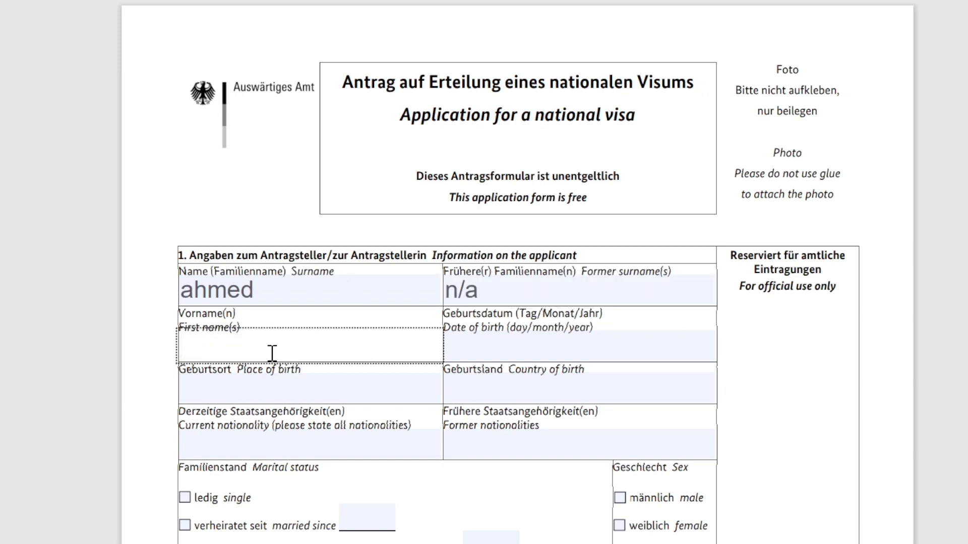
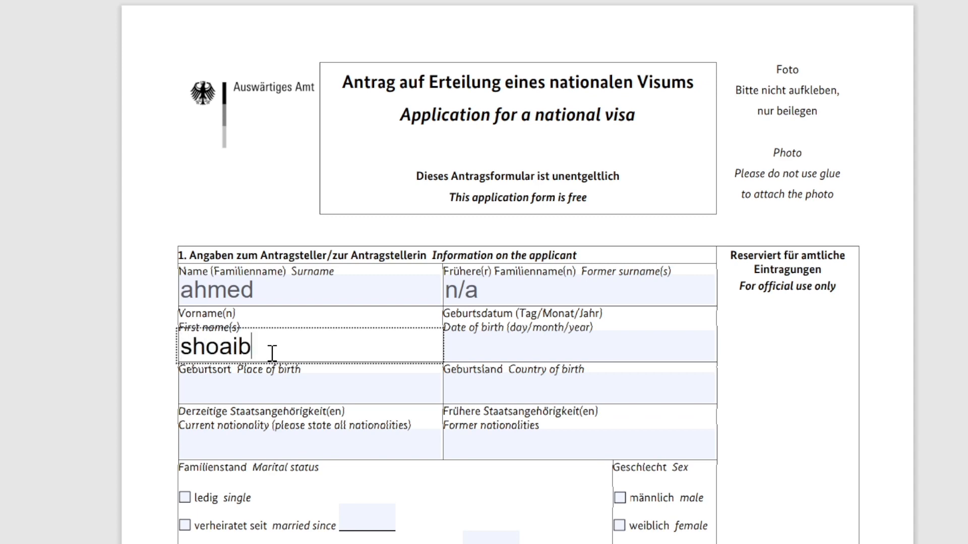
pyautogui.click(558, 347)
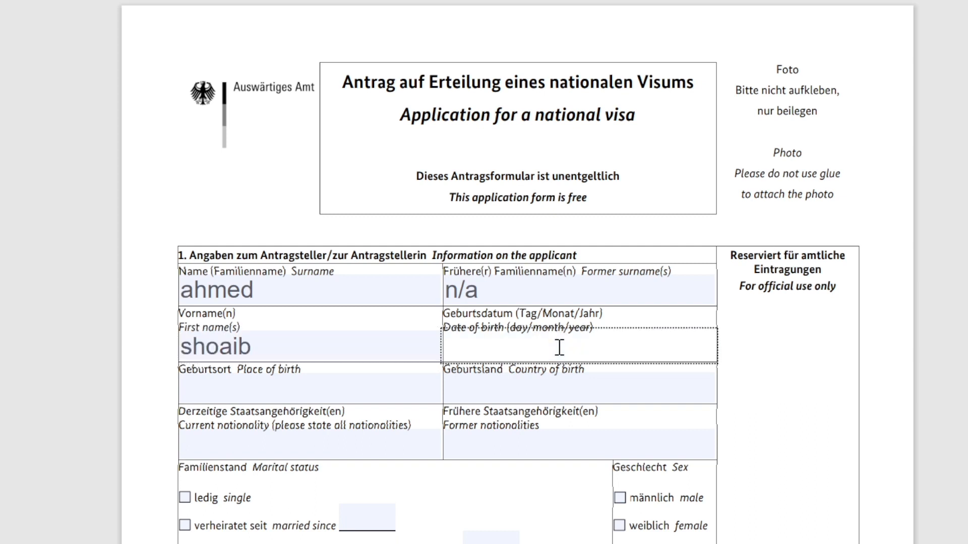
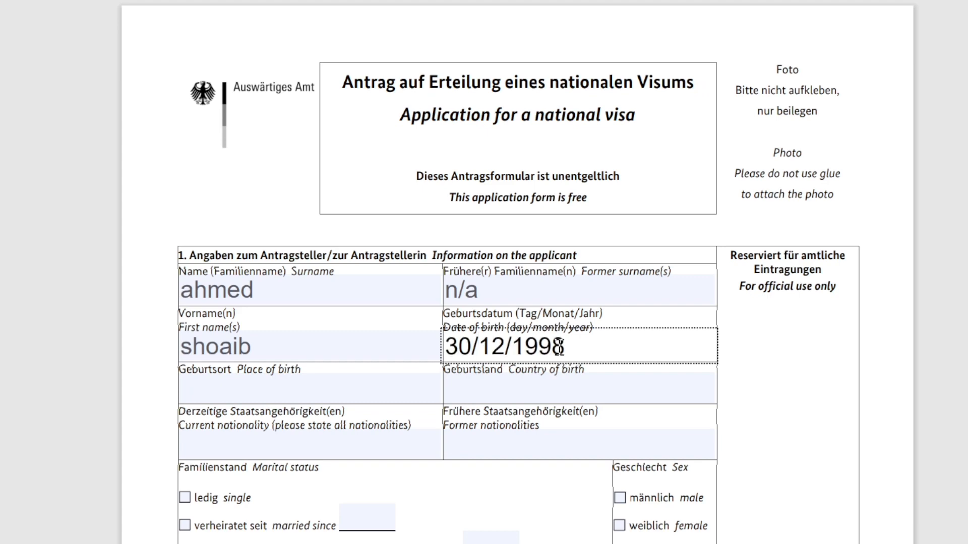
pyautogui.click(243, 393)
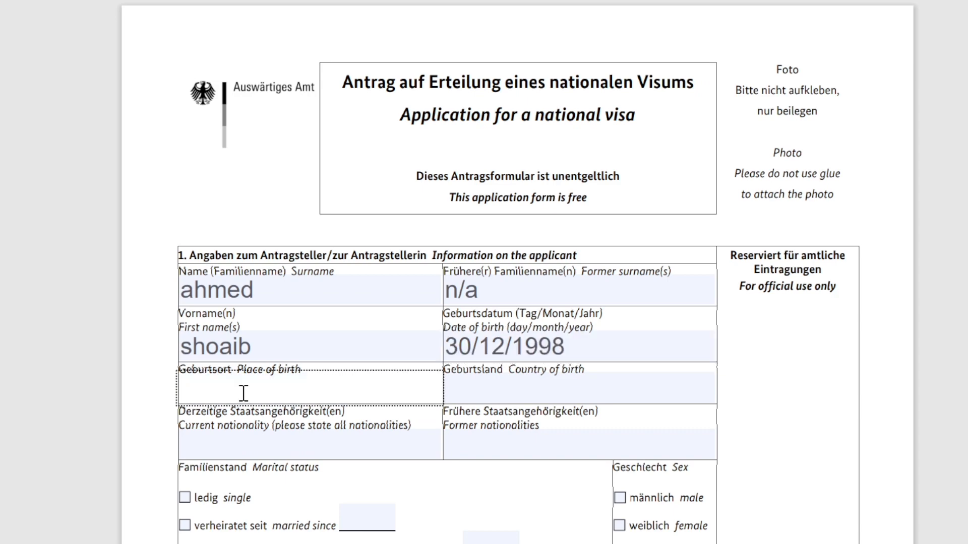
pyautogui.write('lahore')
pyautogui.click(497, 383)
pyautogui.write('pak')
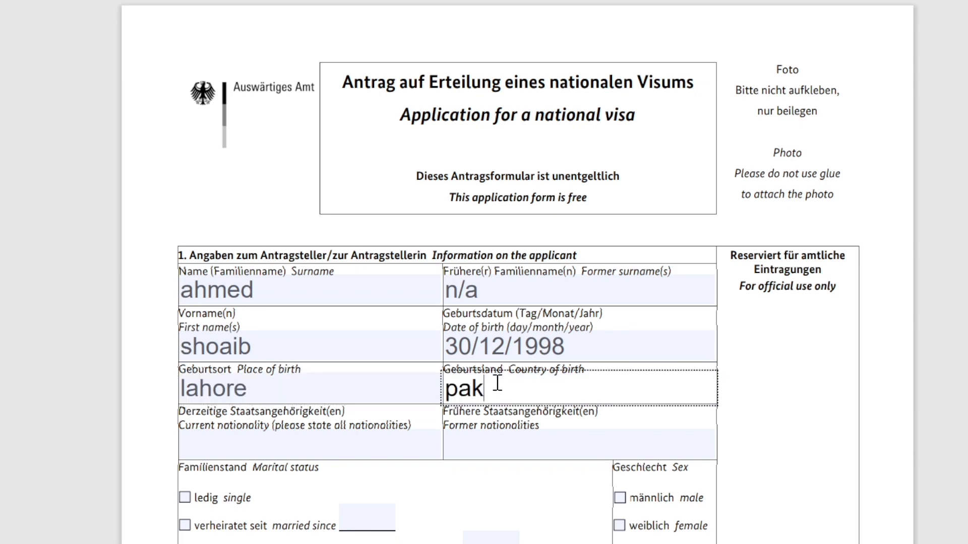
pyautogui.write('istan')
pyautogui.click(309, 453)
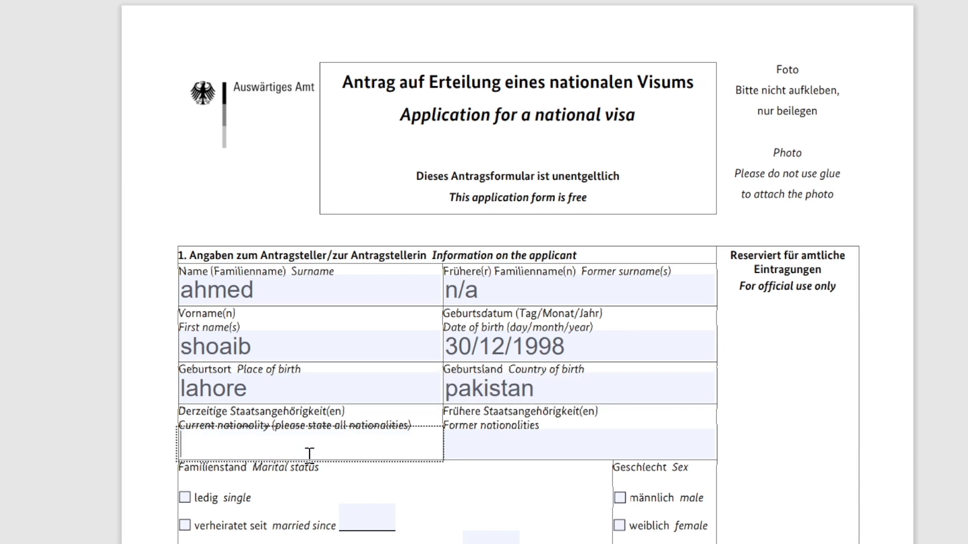
pyautogui.write('pakistan')
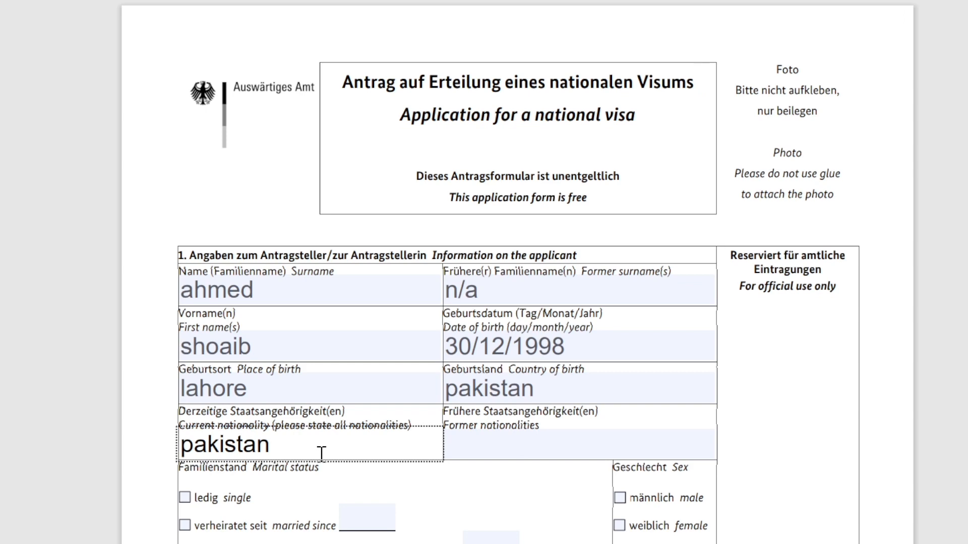
pyautogui.click(471, 447)
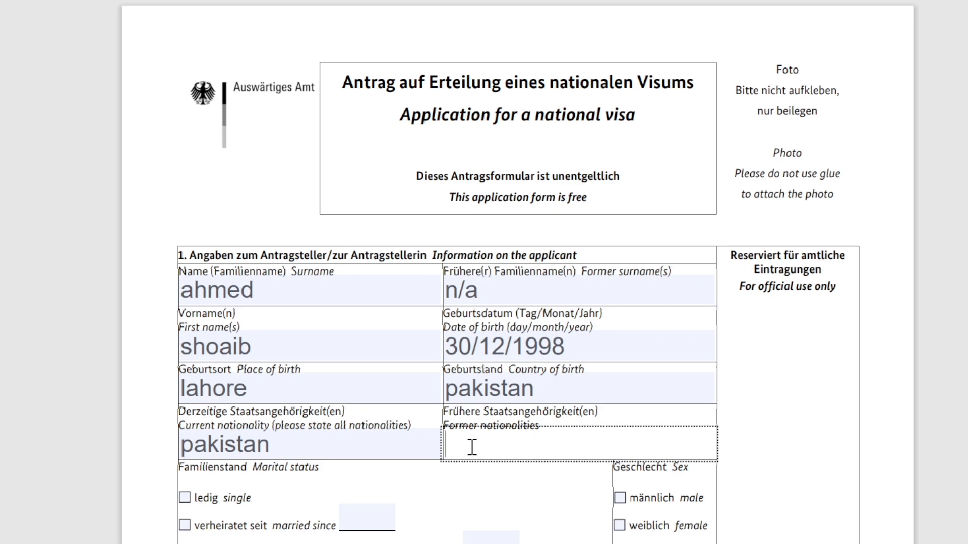
pyautogui.write('n/a')
pyautogui.scroll(-3, 101, 335)
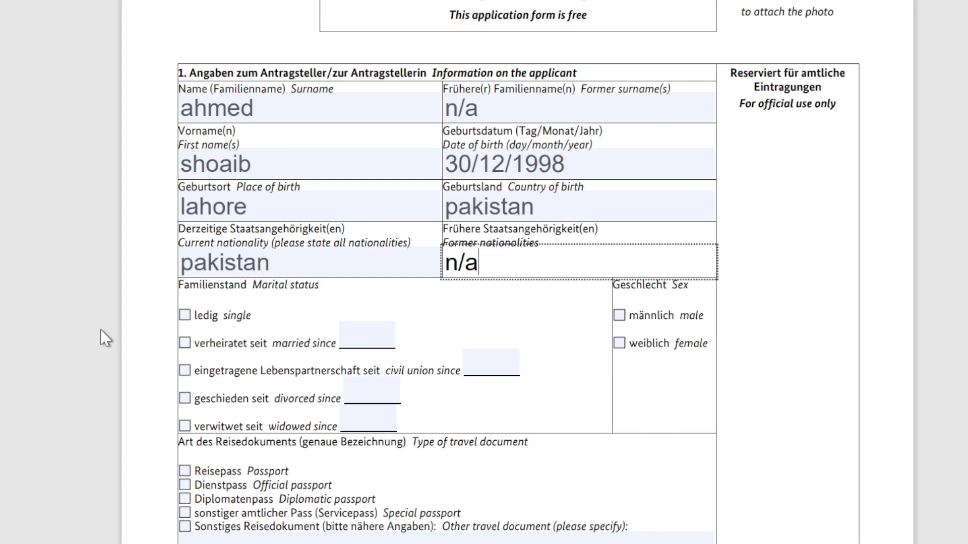
# Tick 'ledig single', 'männlich male' and 'Reisepass Passport' as marital status, sex and document type
pyautogui.click(184, 317)
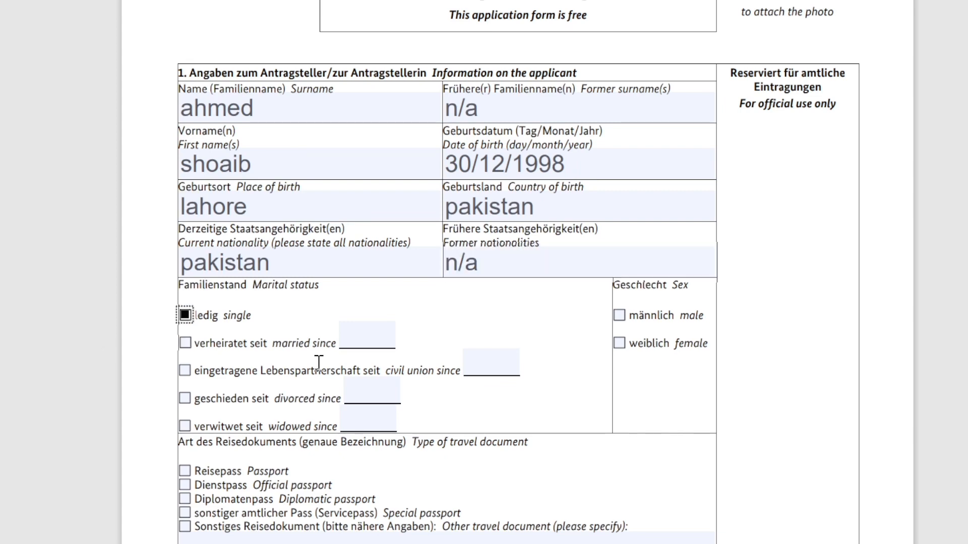
pyautogui.click(362, 342)
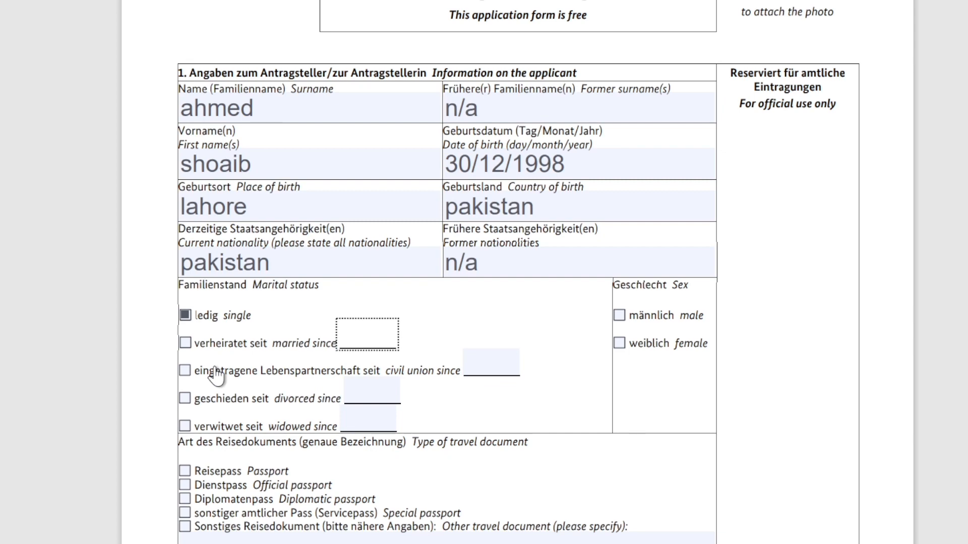
pyautogui.click(620, 316)
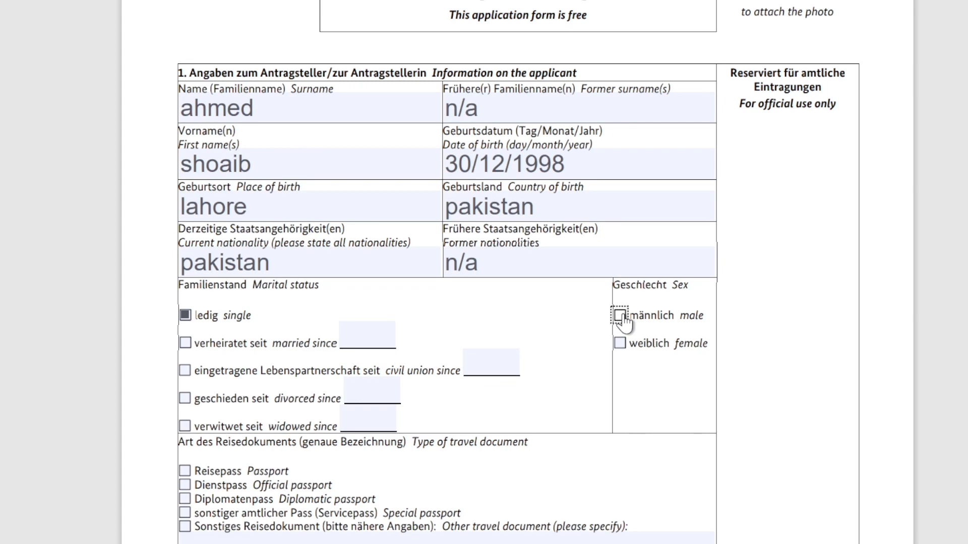
pyautogui.click(619, 316)
pyautogui.scroll(-3, 327, 271)
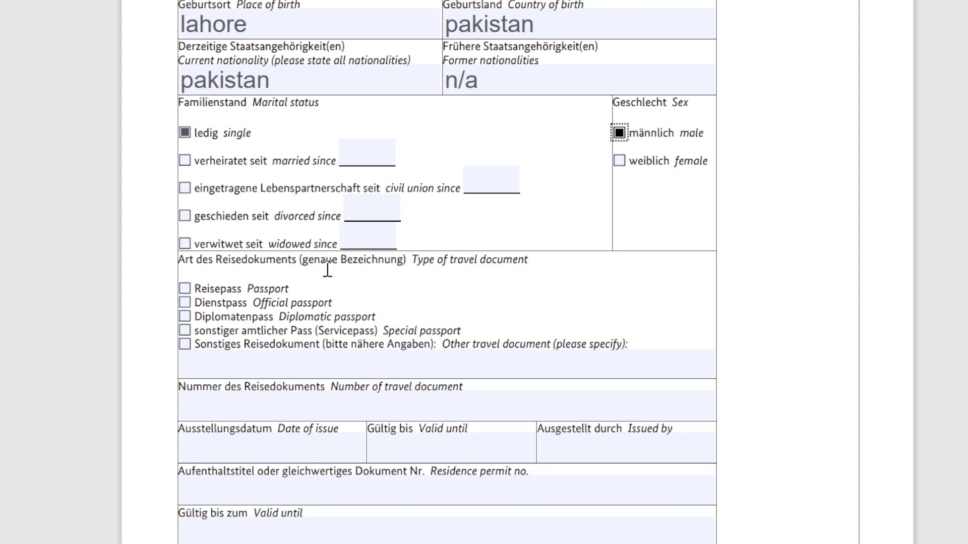
pyautogui.click(184, 288)
pyautogui.scroll(-2, 380, 317)
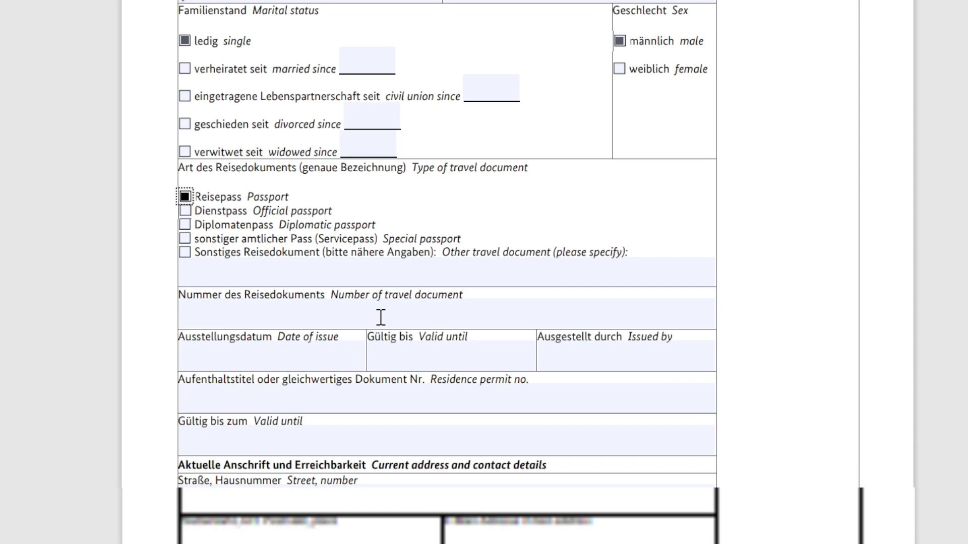
pyautogui.click(300, 275)
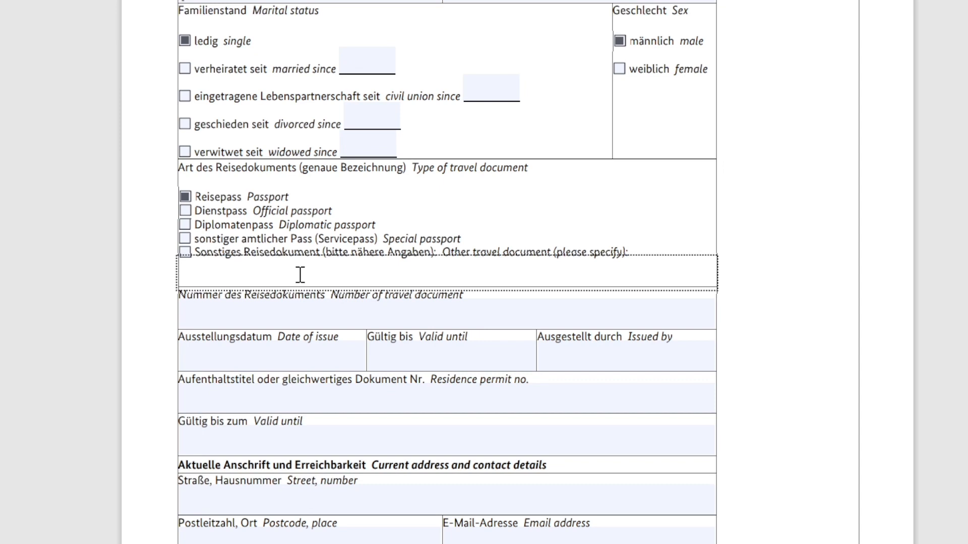
# Enter n/a for other document and number, issue date 23/98/2022, valid until 23/08/2032, issued by Pakistan
pyautogui.write('n/a')
pyautogui.click(300, 305)
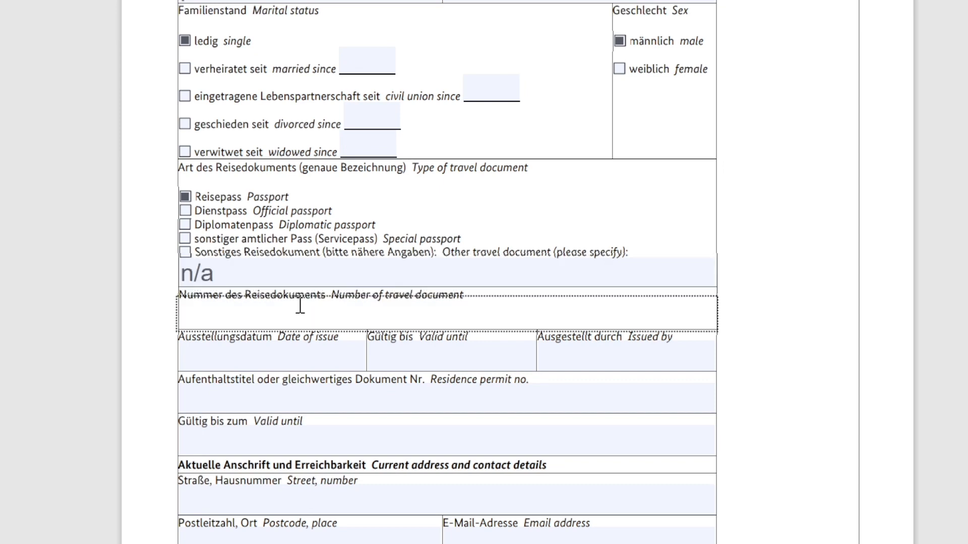
pyautogui.write('n/a')
pyautogui.click(235, 357)
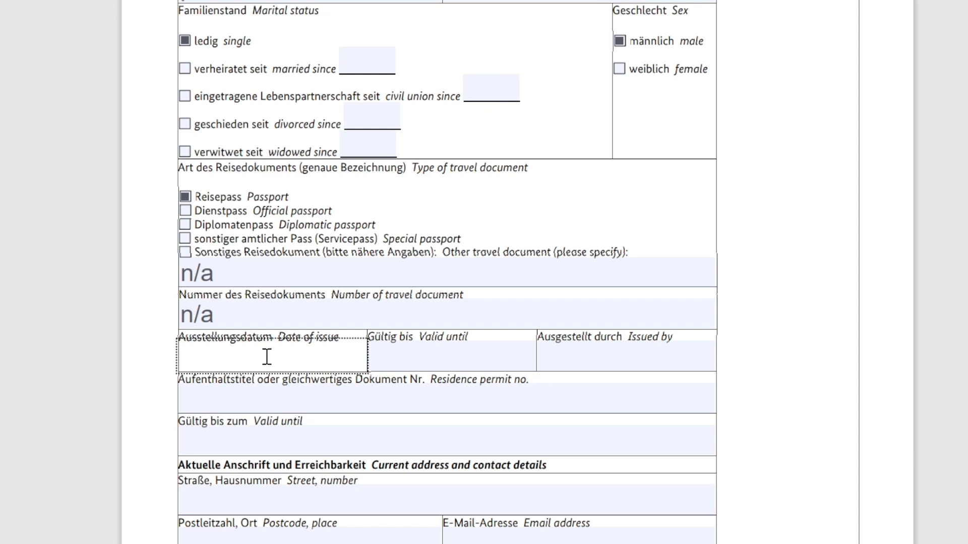
pyautogui.write('23/')
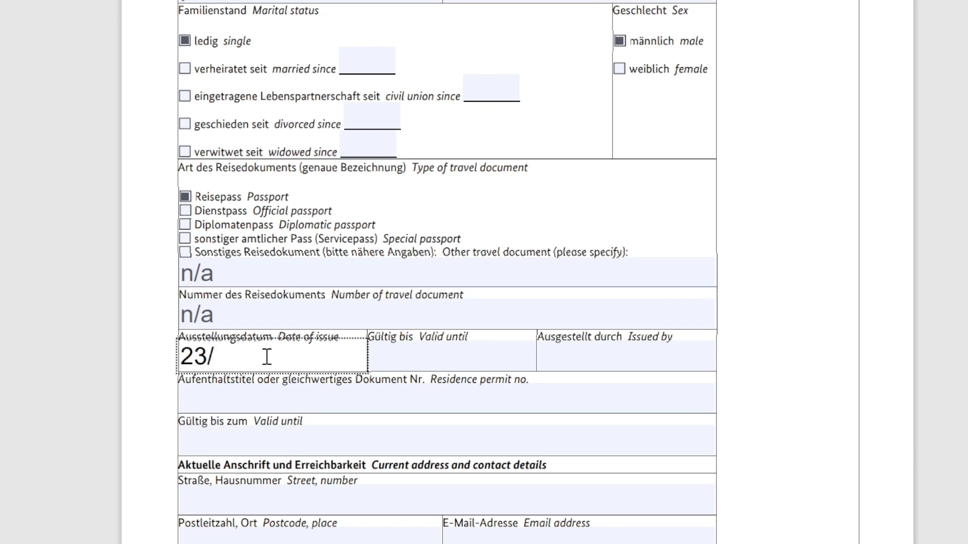
pyautogui.write('98')
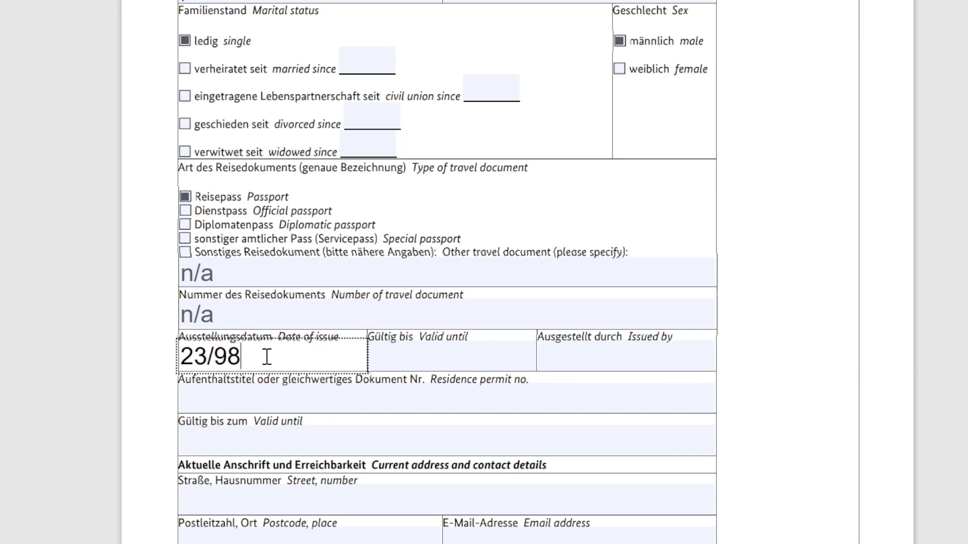
pyautogui.click(472, 359)
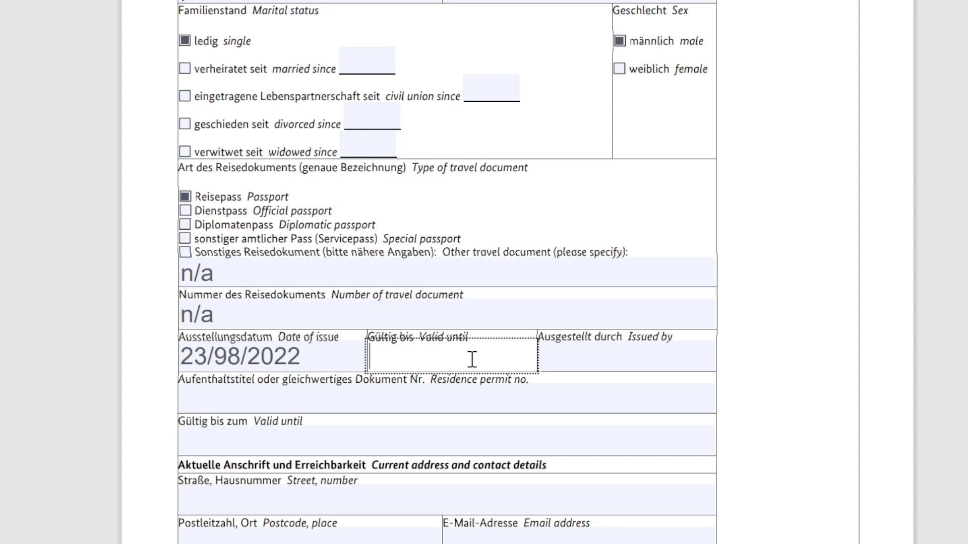
pyautogui.write('23/')
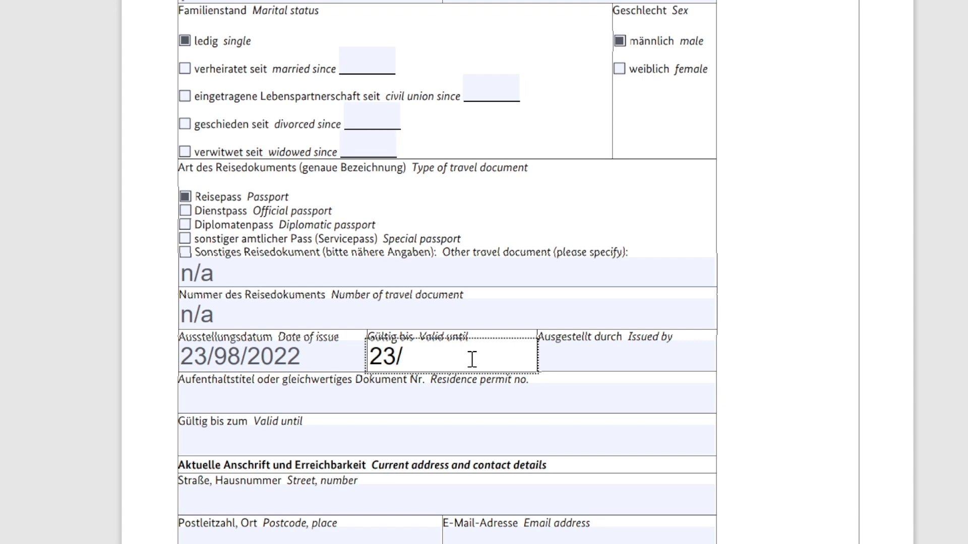
pyautogui.write('08/2032')
pyautogui.click(579, 363)
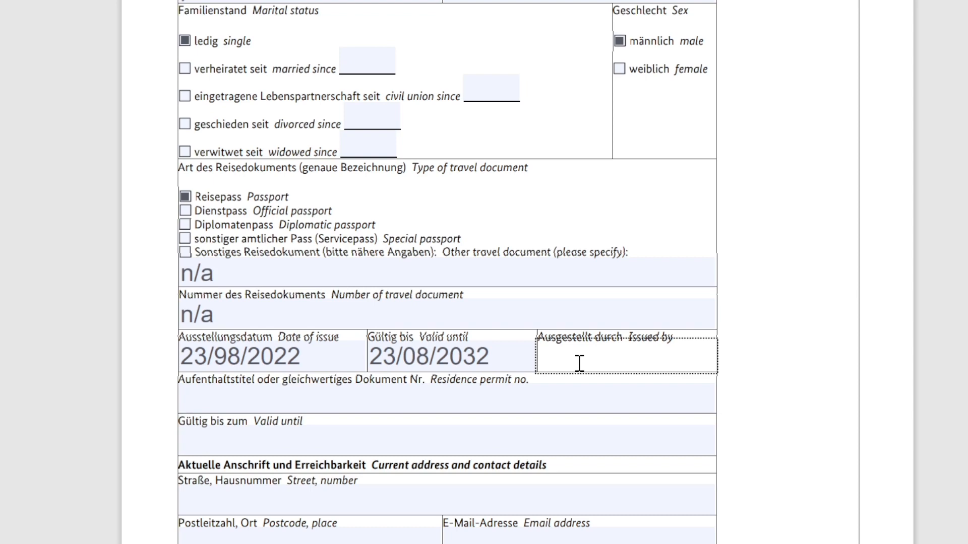
pyautogui.write('Pakistan')
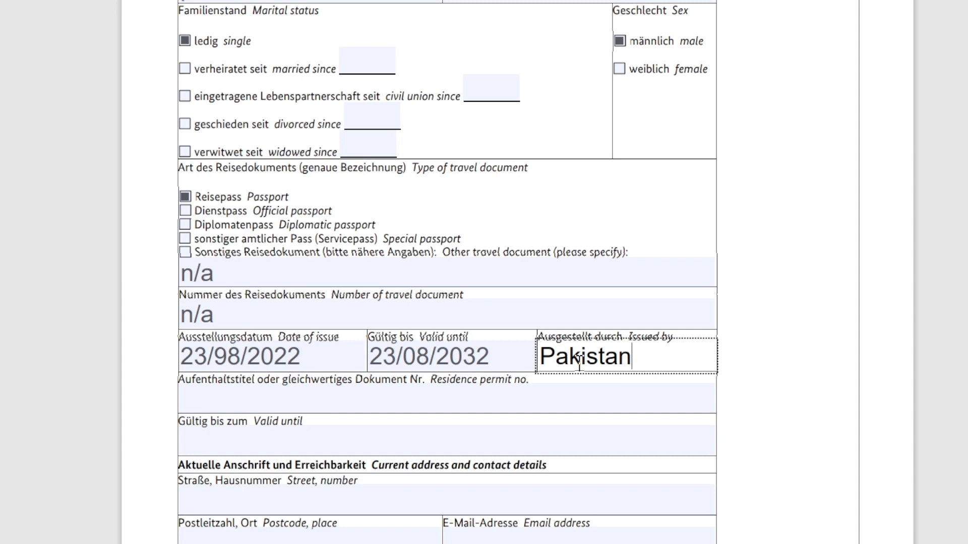
pyautogui.scroll(-3, 579, 363)
pyautogui.click(451, 318)
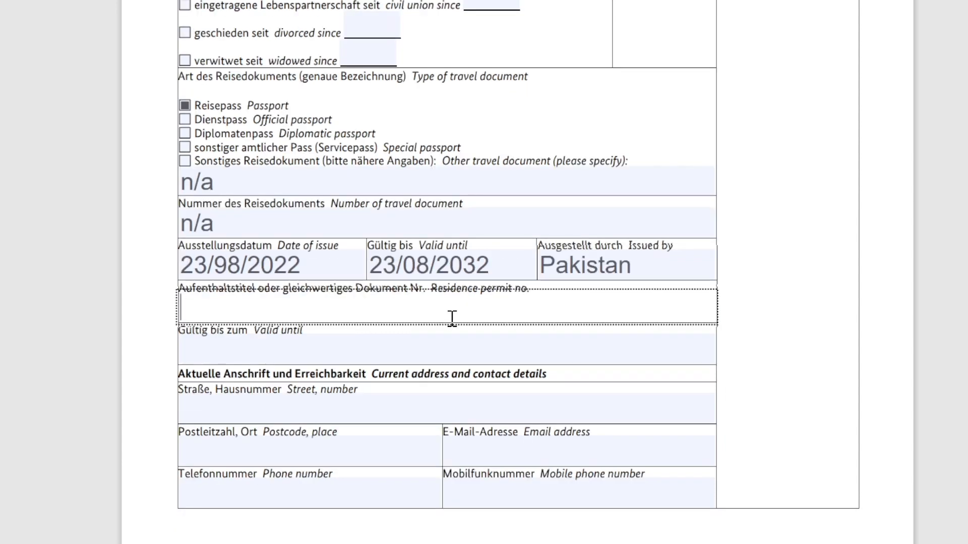
# Enter n/a for the residence permit and type the applicant's street and house number
pyautogui.write('n/a')
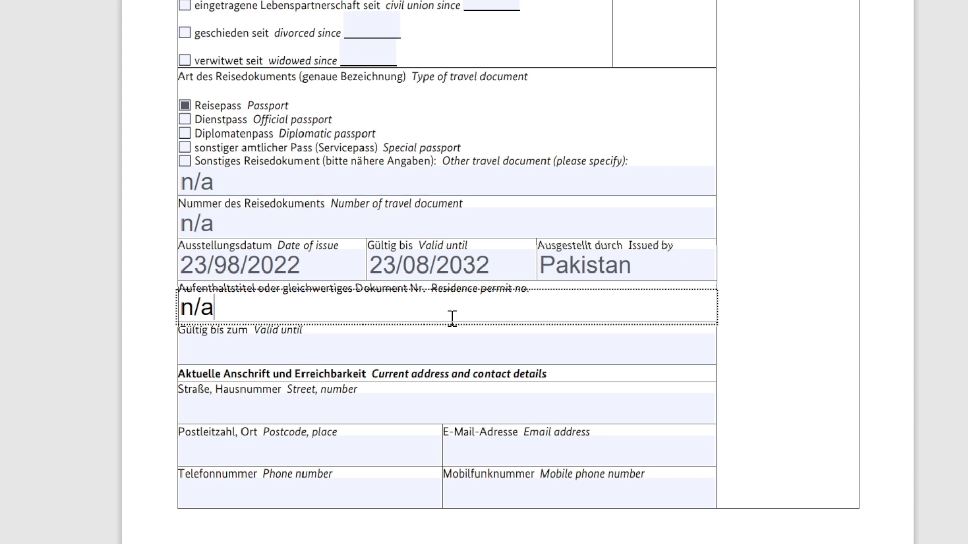
pyautogui.click(355, 412)
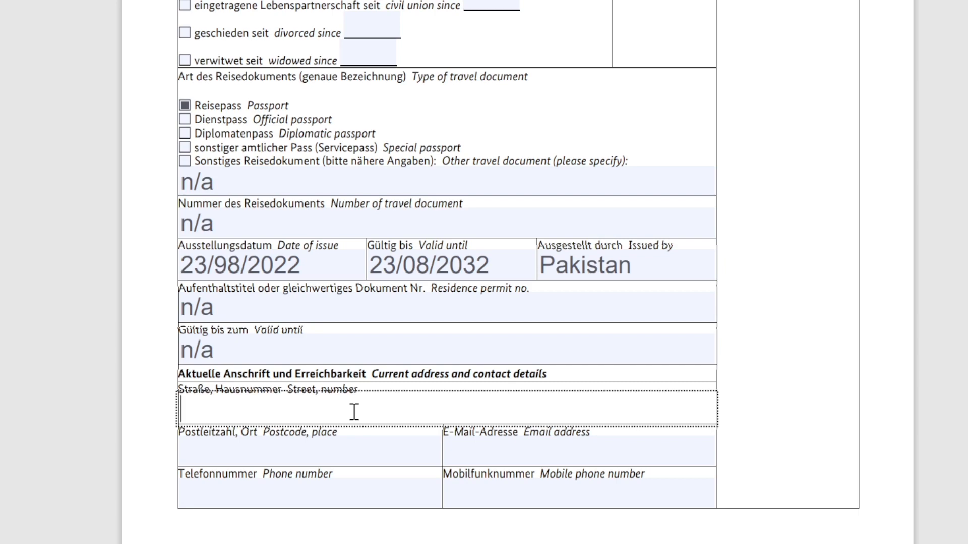
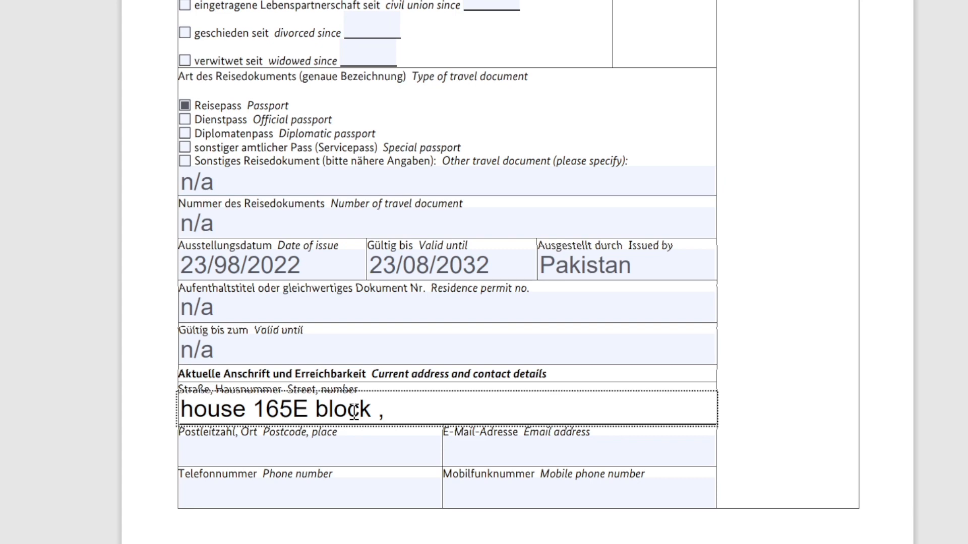
# Fill in the applicant's postcode, e-mail address, phone number and the start of the mobile number
pyautogui.click(348, 454)
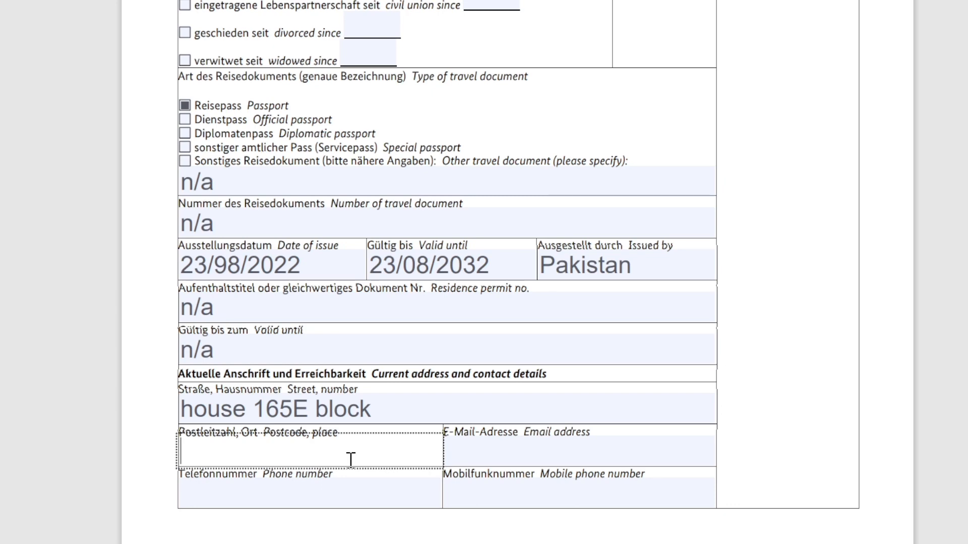
pyautogui.write('751')
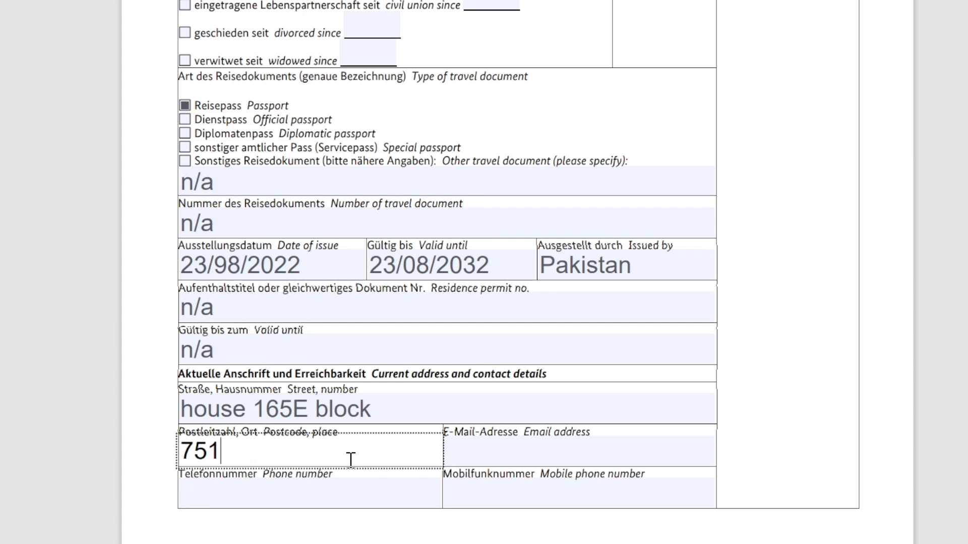
pyautogui.write('20')
pyautogui.click(573, 450)
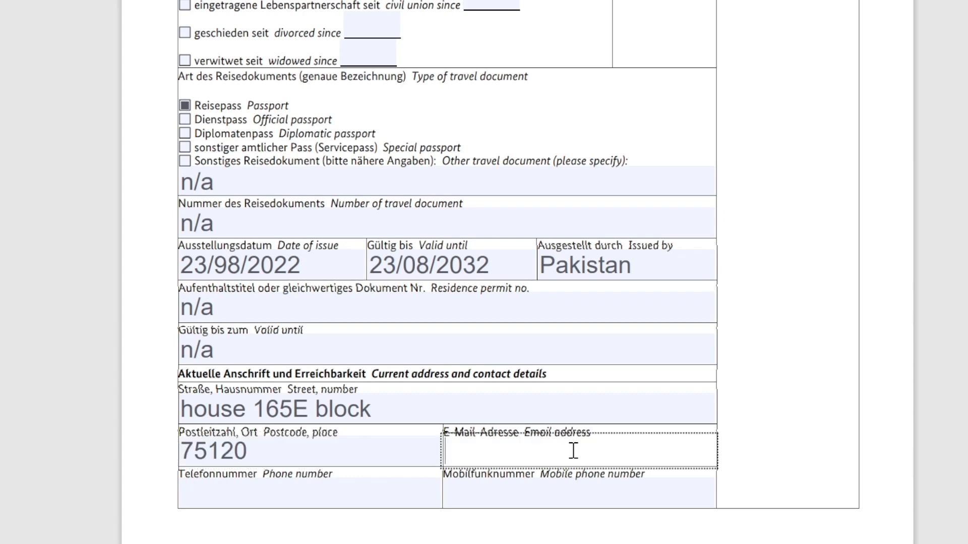
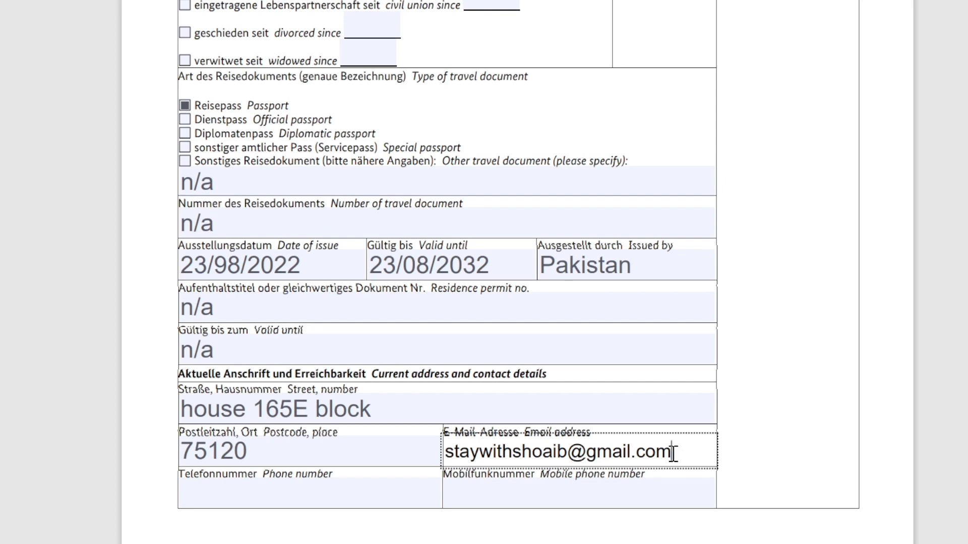
pyautogui.click(378, 493)
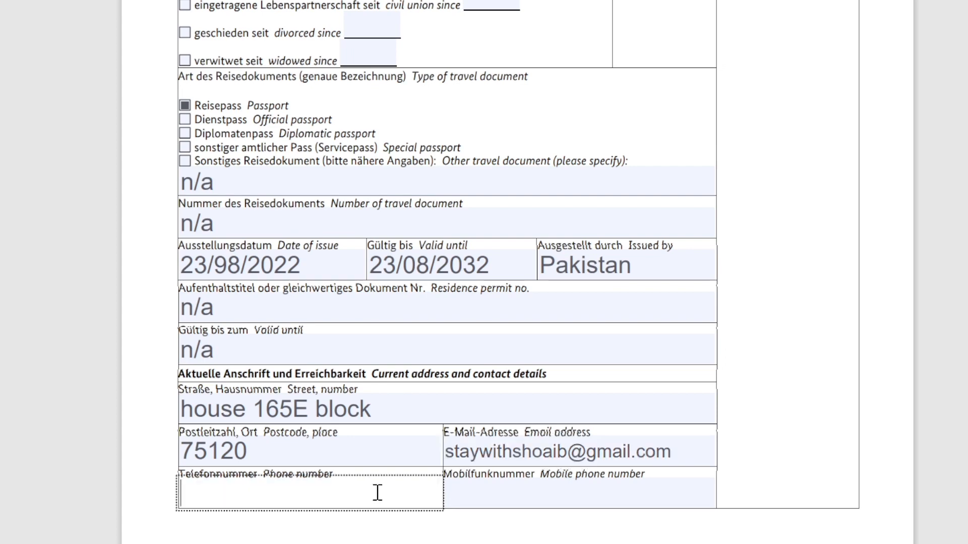
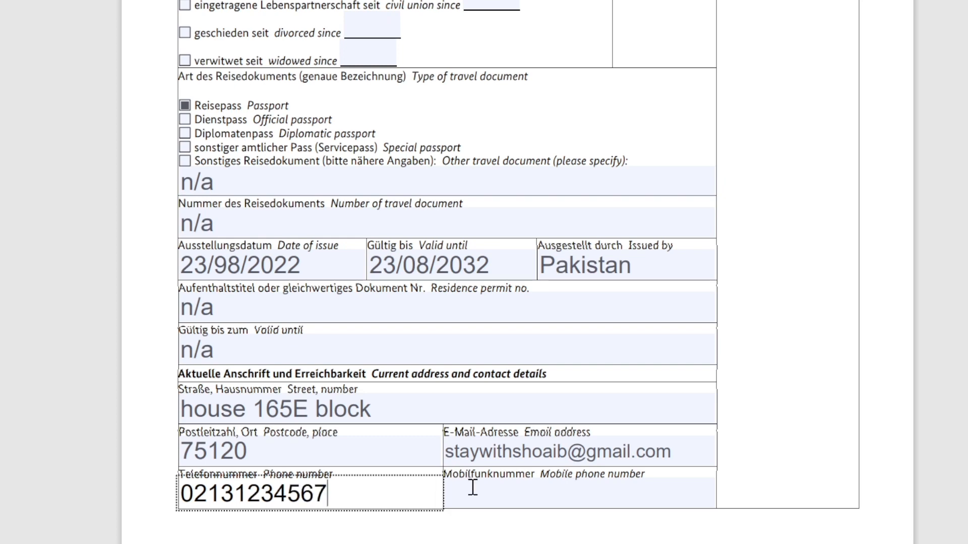
pyautogui.click(472, 488)
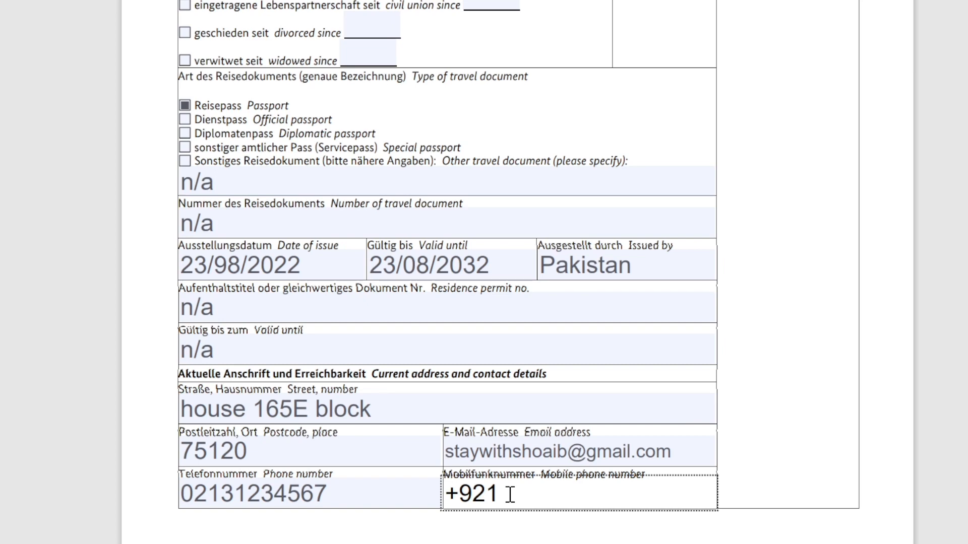
# Finish the applicant's mobile number and enter n/a as the spouse's surname
pyautogui.scroll(-9, 390, 289)
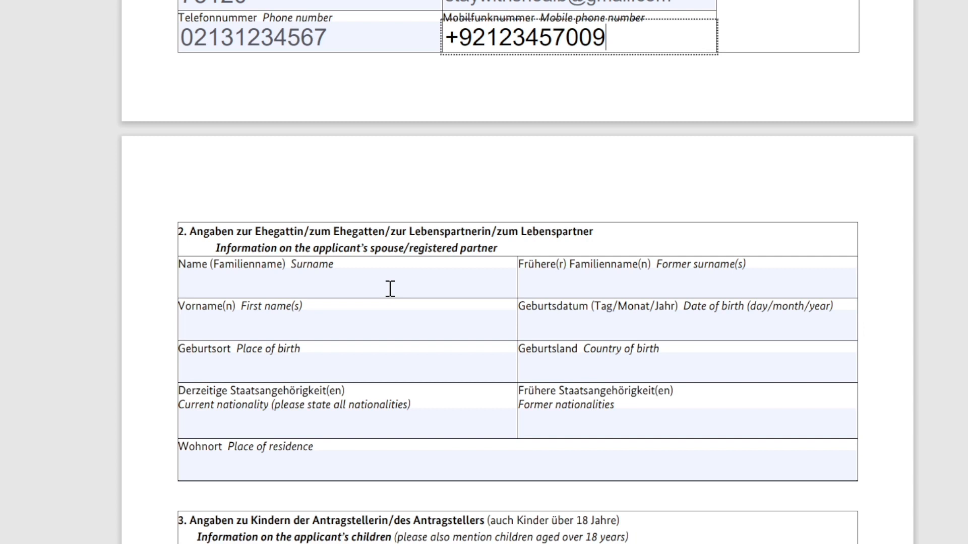
pyautogui.click(407, 283)
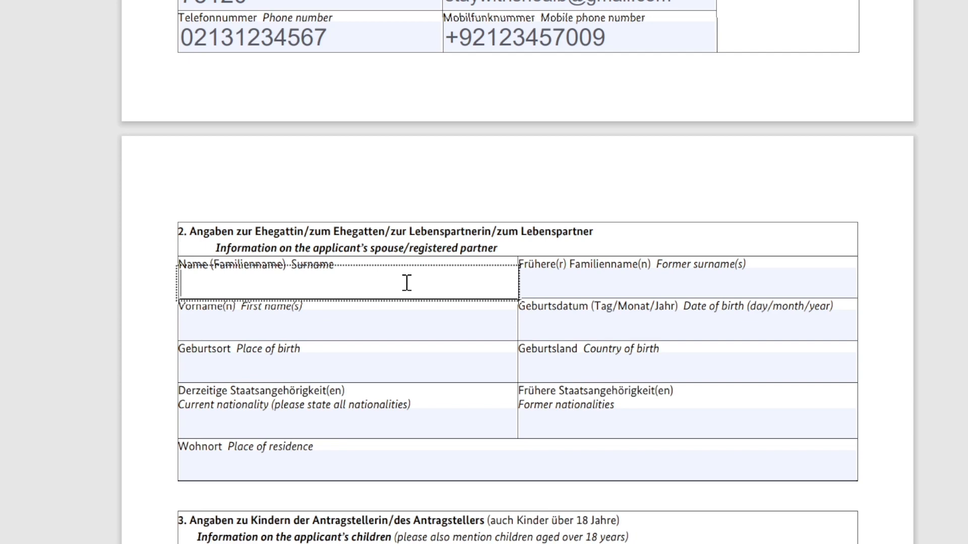
pyautogui.write('n/a')
pyautogui.press('Tab')
pyautogui.write('n/a')
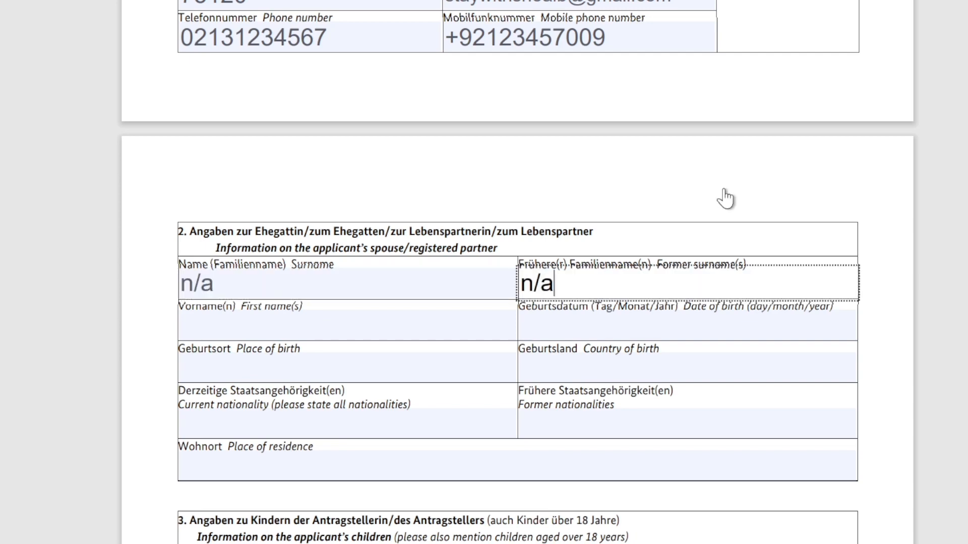
# Enter n/a for the spouse's remaining fields, including former surname and current nationality
pyautogui.click(681, 187)
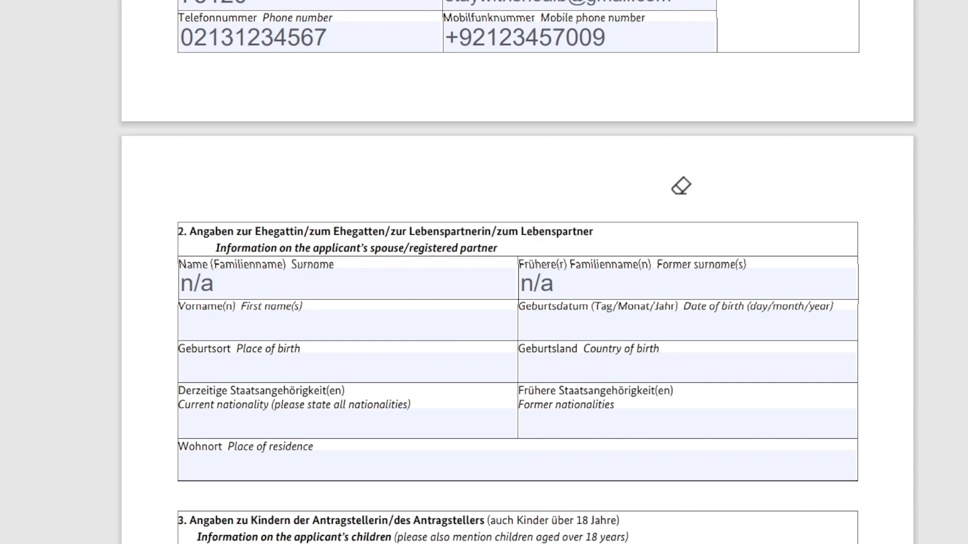
pyautogui.click(524, 283)
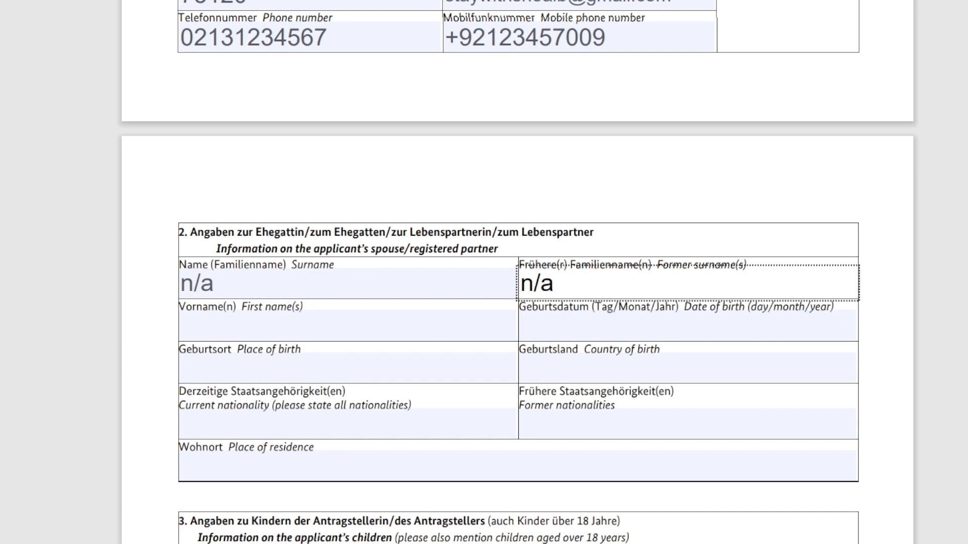
pyautogui.press('Return')
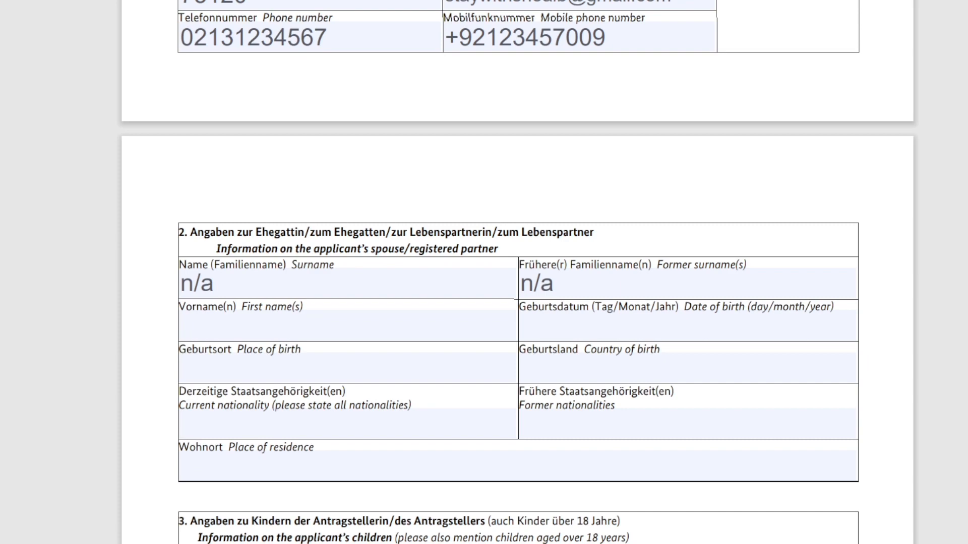
pyautogui.click(339, 417)
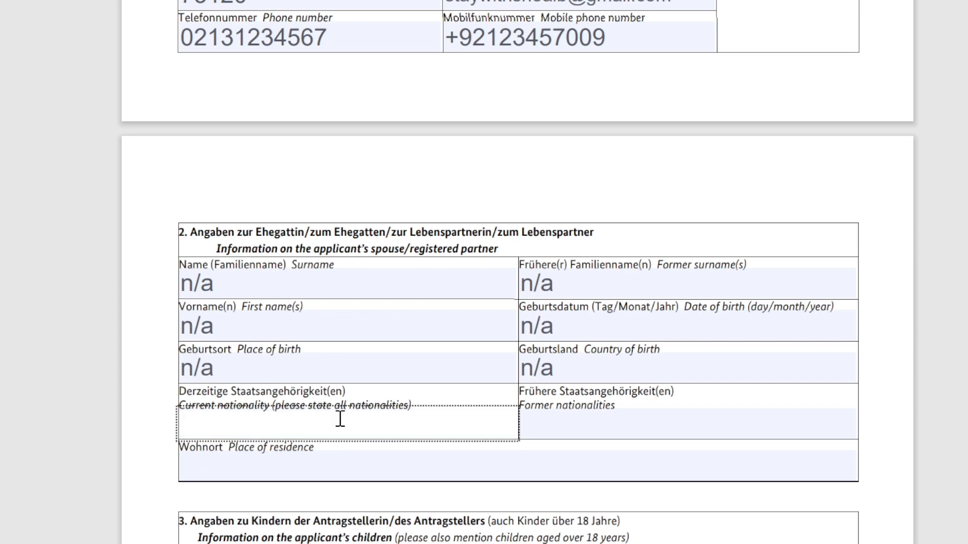
pyautogui.write('n/a')
pyautogui.click(540, 423)
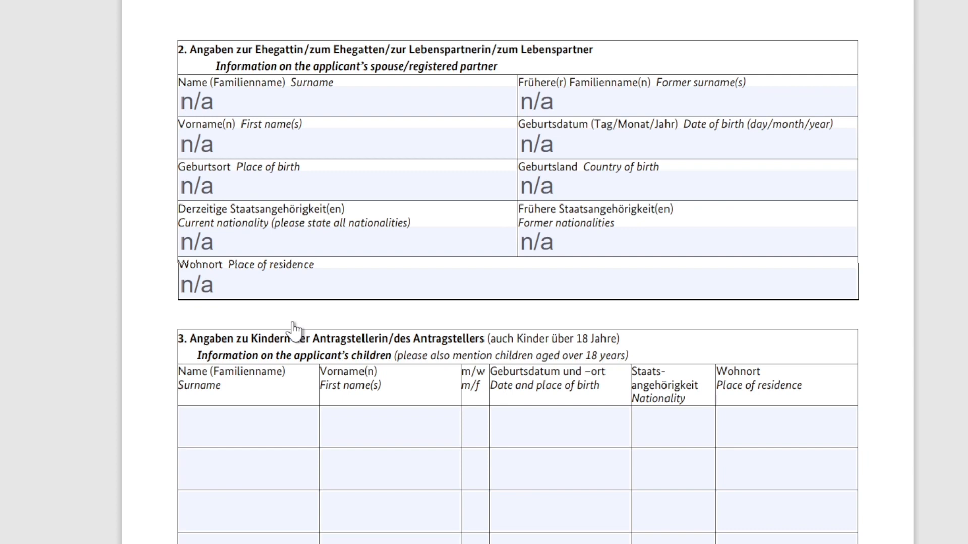
# Enter n/a for the first child's surname, first name, sex, birth date/place, nationality and residence
pyautogui.scroll(-3, 292, 329)
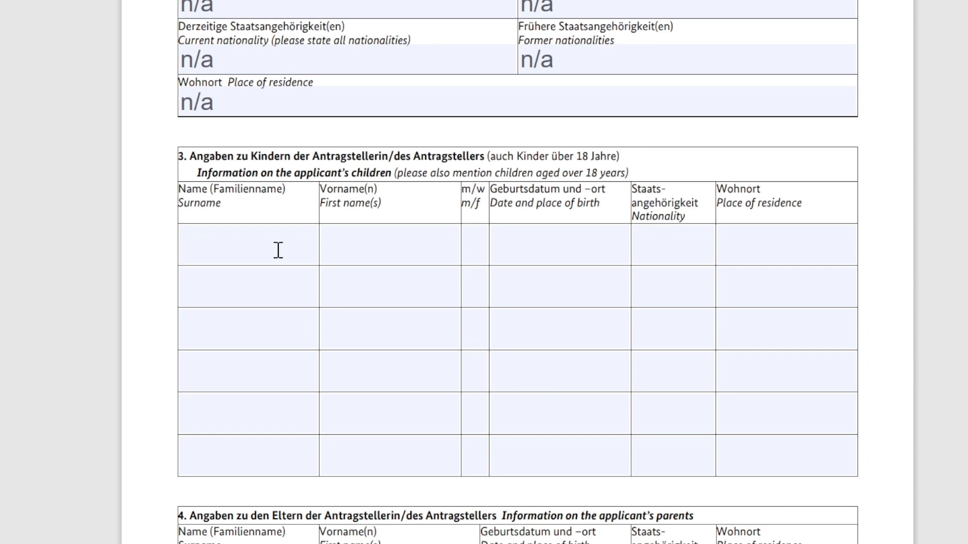
pyautogui.click(309, 248)
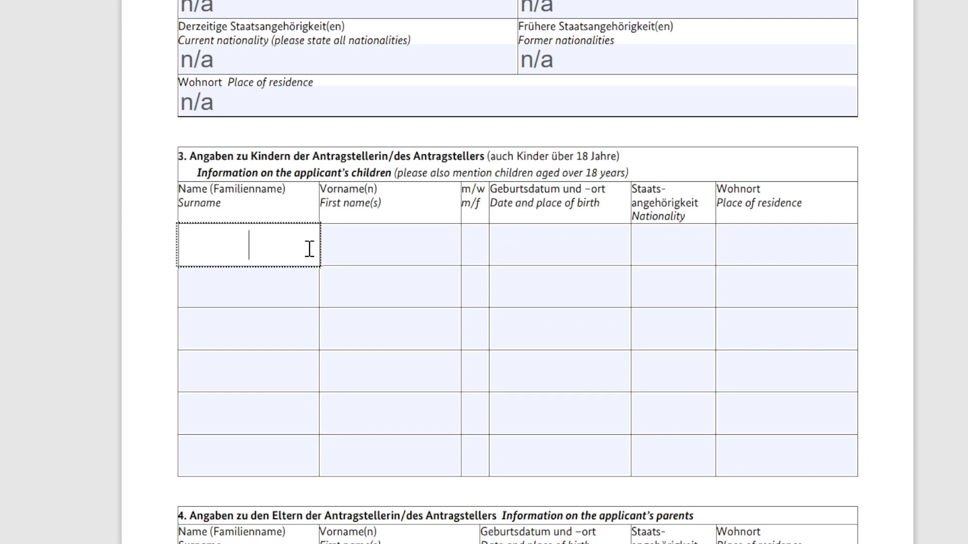
pyautogui.write('n/a')
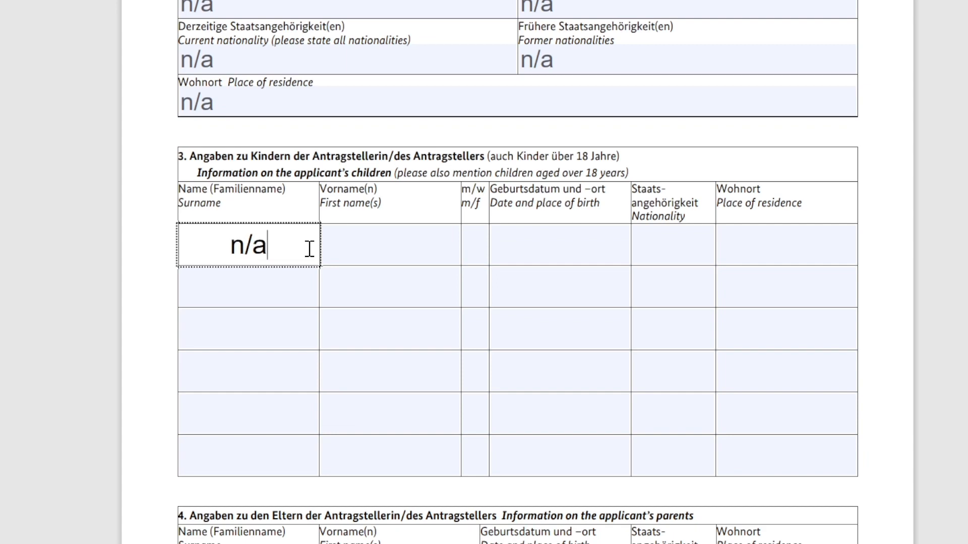
pyautogui.click(397, 232)
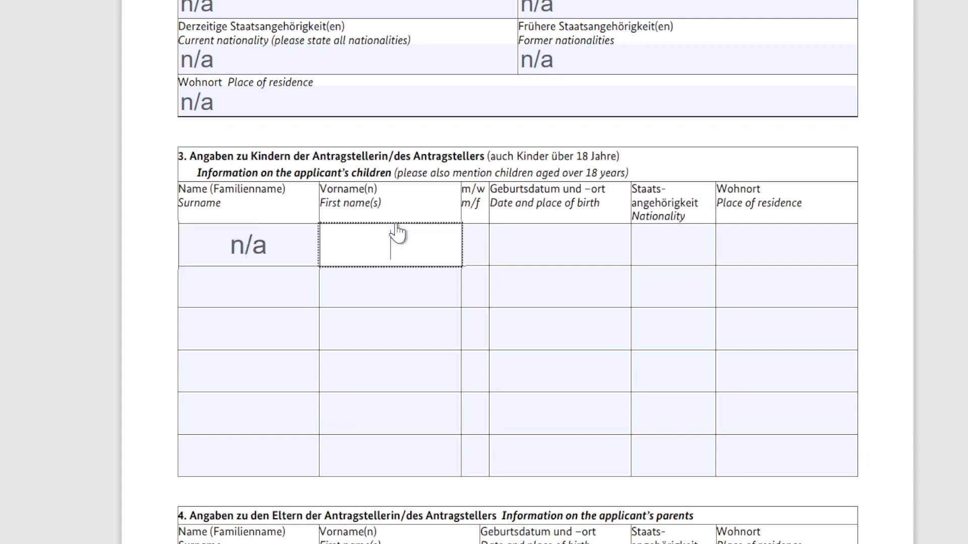
pyautogui.write('n/a')
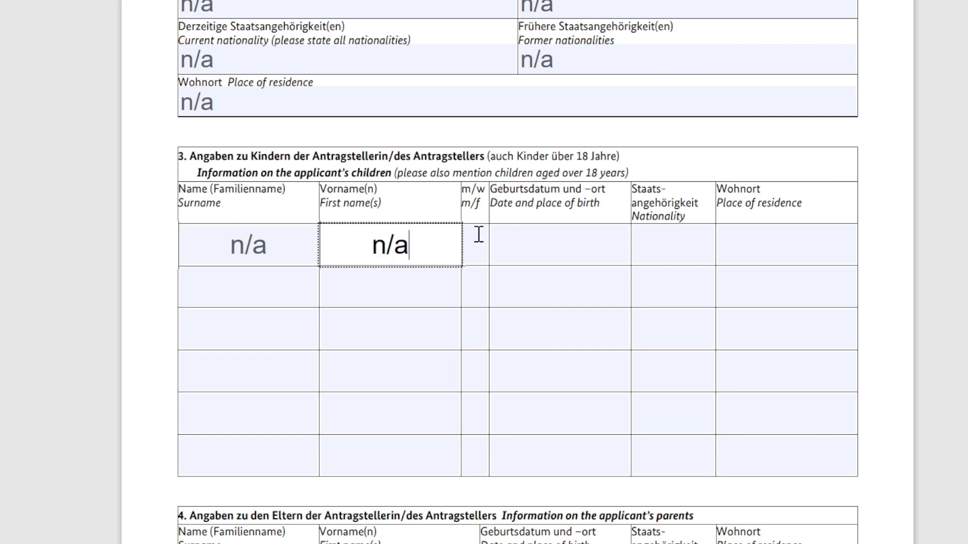
pyautogui.click(479, 234)
pyautogui.write('n/a')
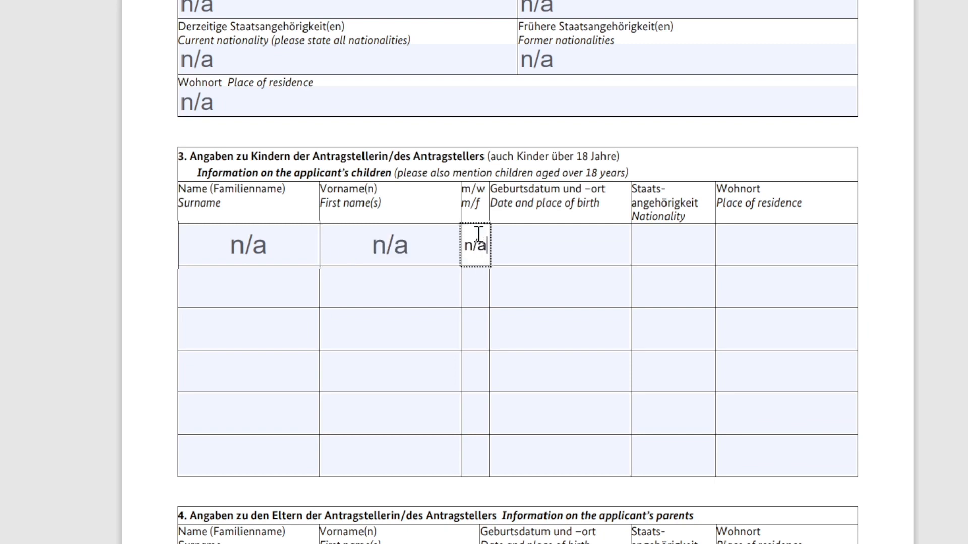
pyautogui.click(609, 242)
pyautogui.write('n')
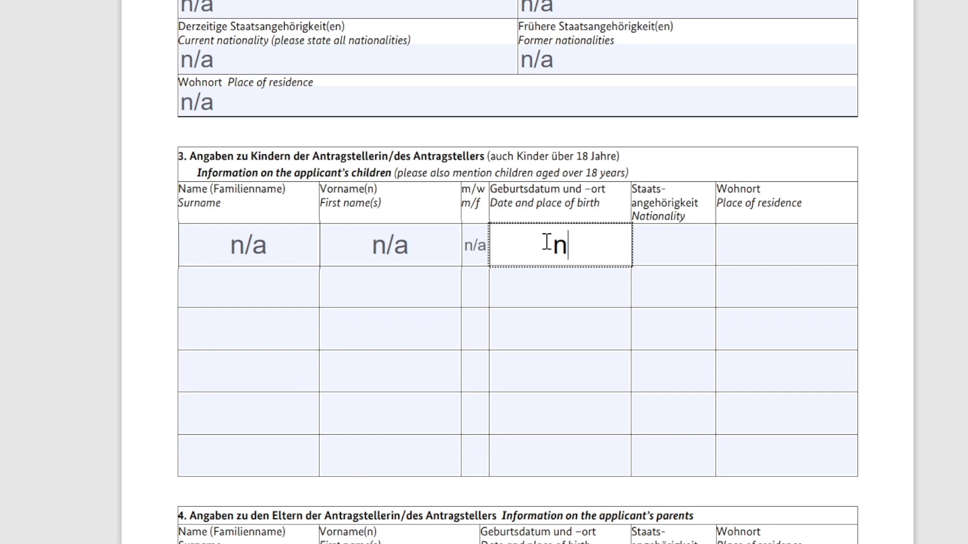
pyautogui.write('/a')
pyautogui.click(676, 243)
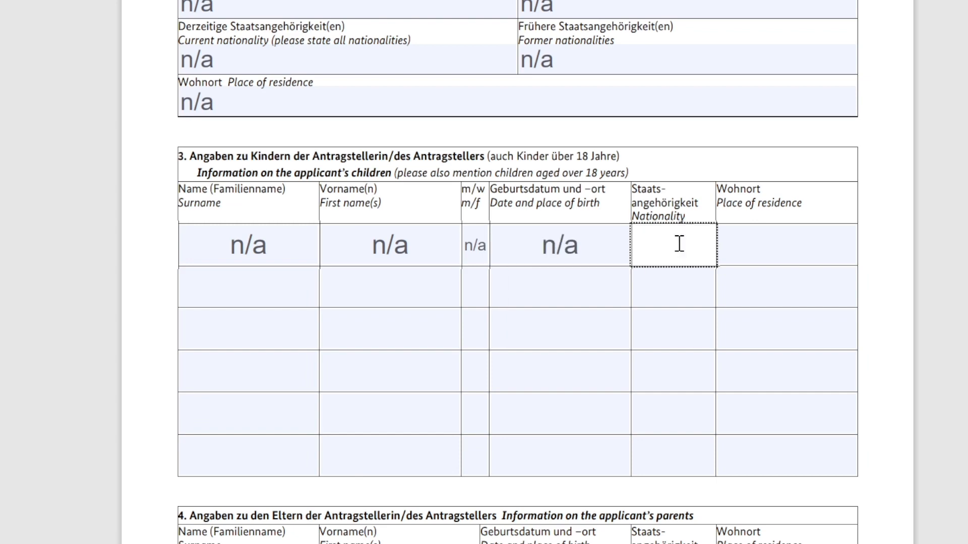
pyautogui.write('n/a')
pyautogui.click(748, 232)
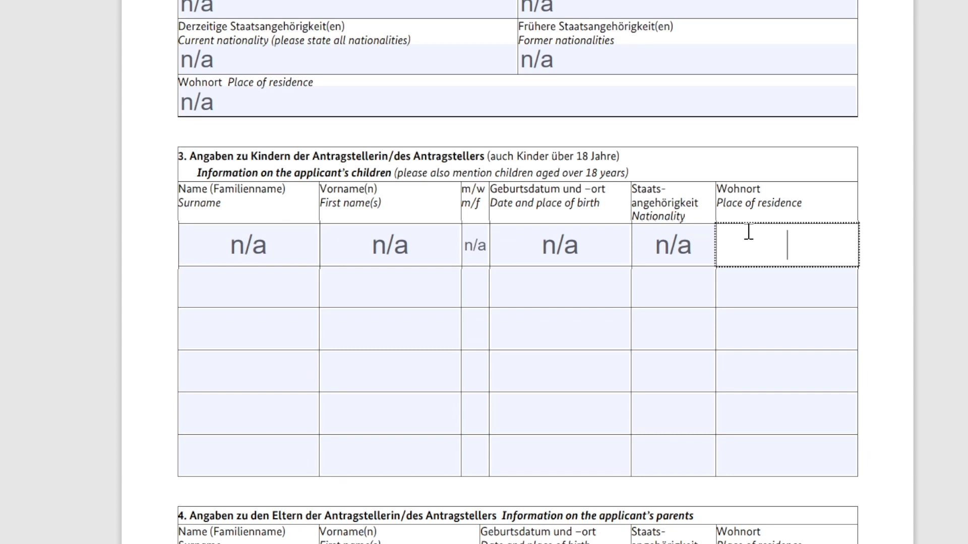
pyautogui.write('n/a')
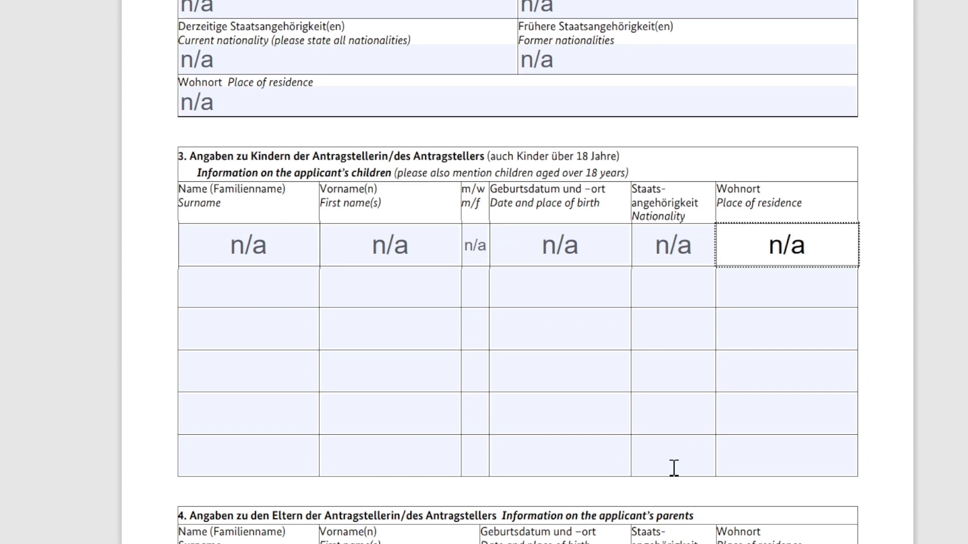
pyautogui.scroll(-5, 674, 468)
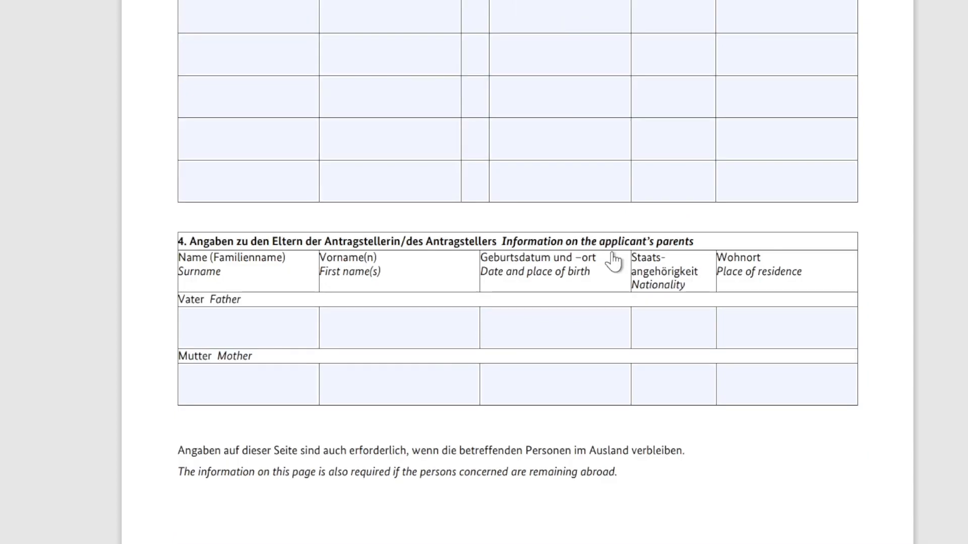
# Enter the father's surname and first name, birth 1959/lahore, nationality pakistan and residence karachi
pyautogui.click(249, 334)
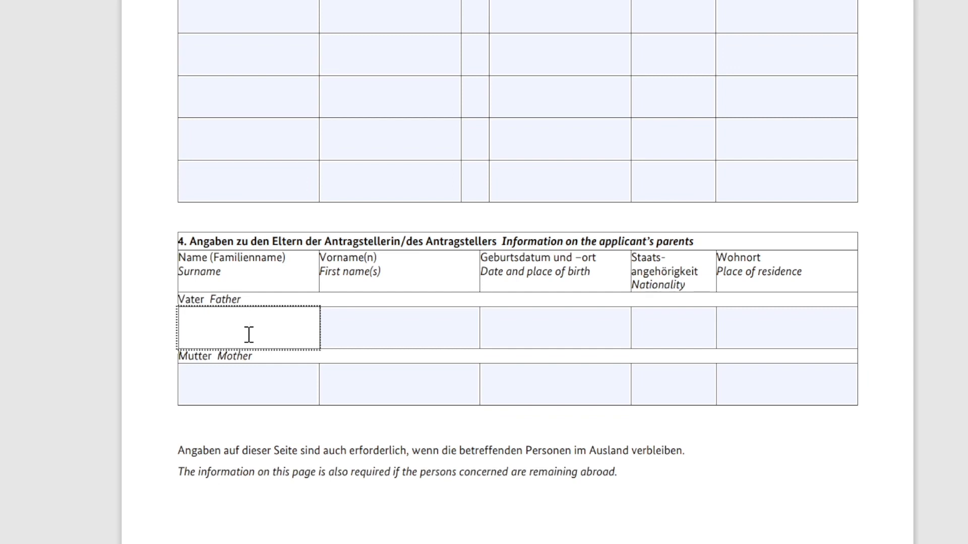
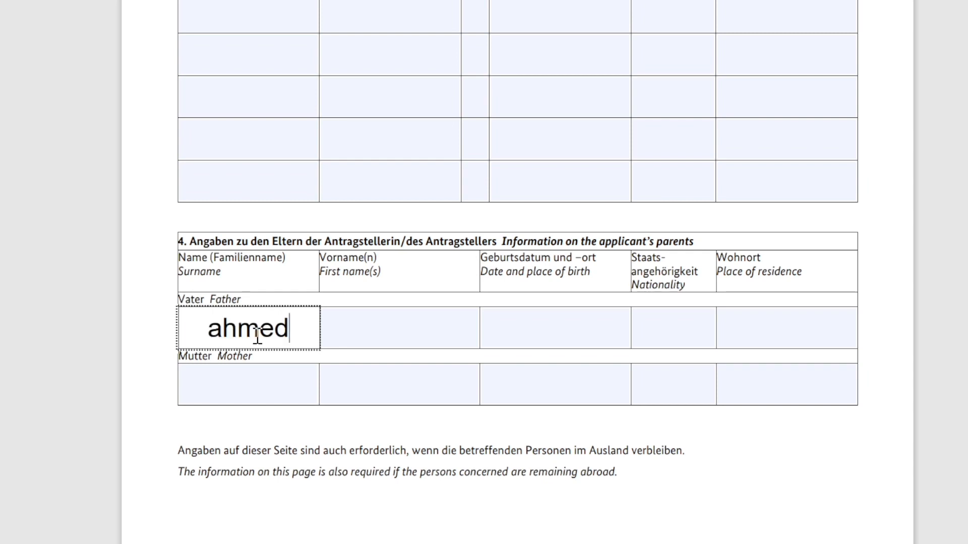
pyautogui.click(411, 335)
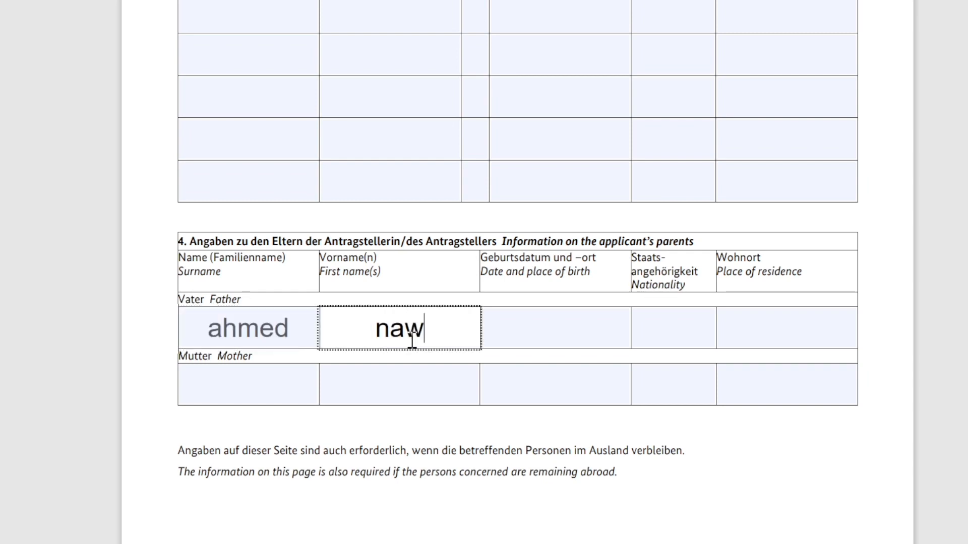
pyautogui.click(519, 324)
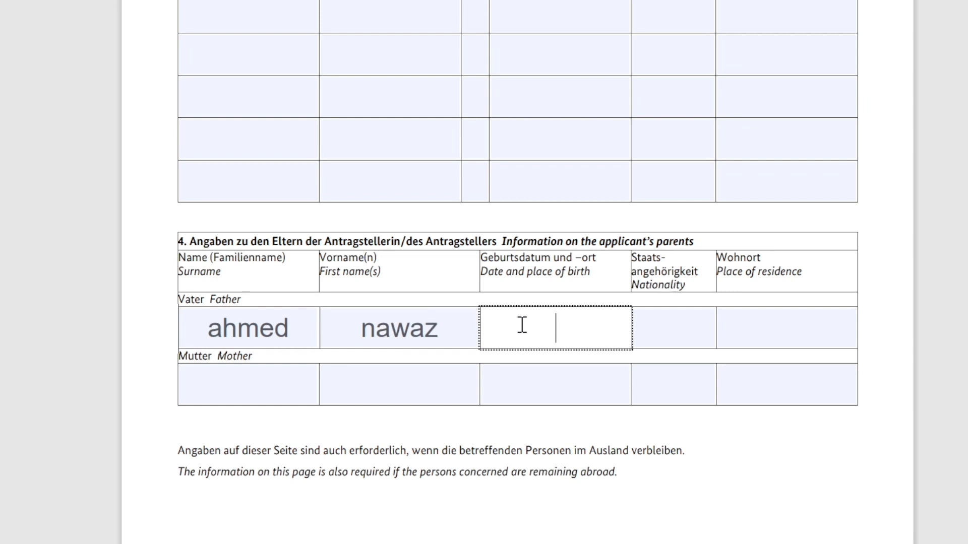
pyautogui.write('1959/')
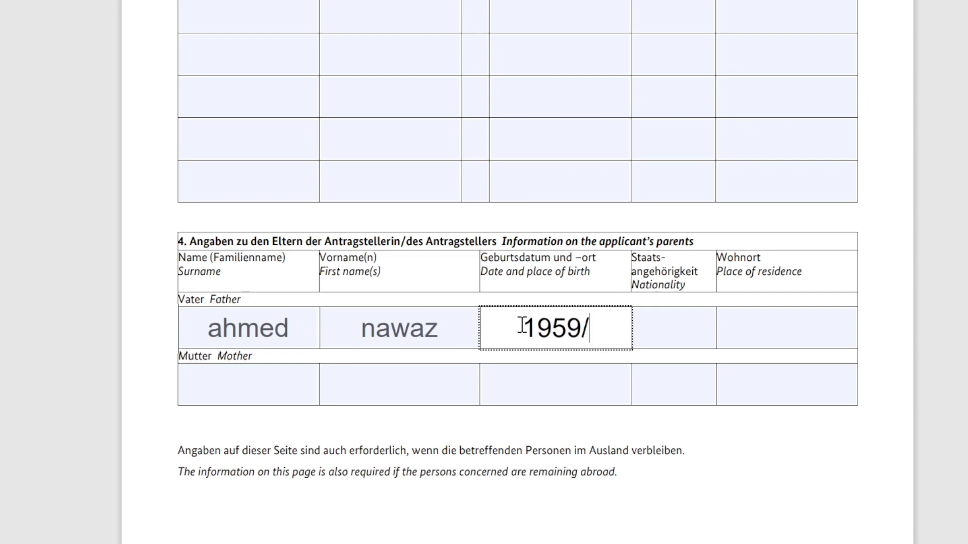
pyautogui.write('lahore')
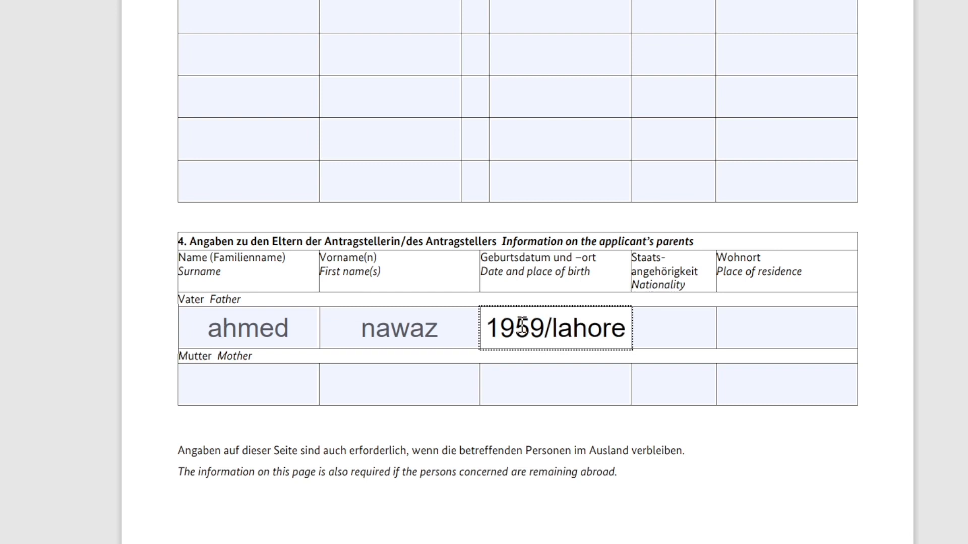
pyautogui.click(640, 338)
pyautogui.write('p')
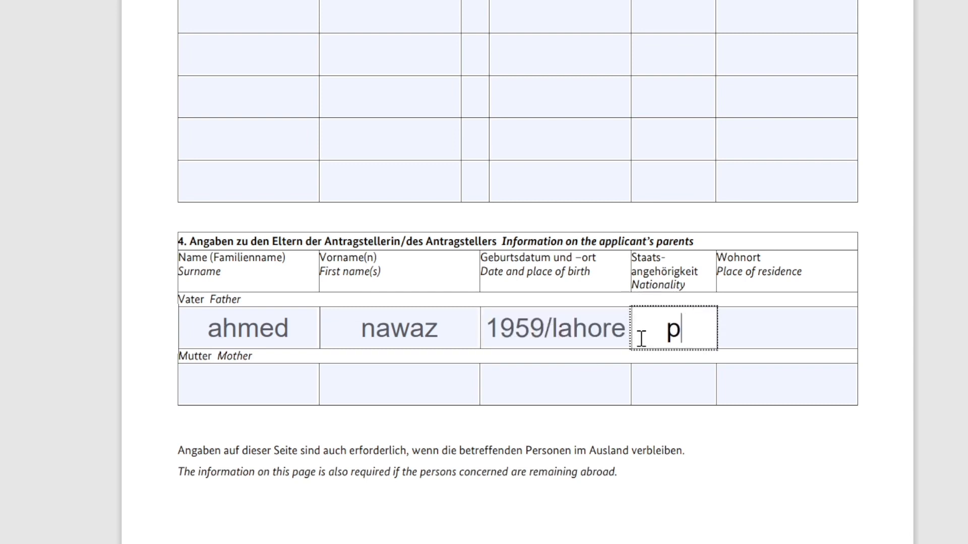
pyautogui.write('akis')
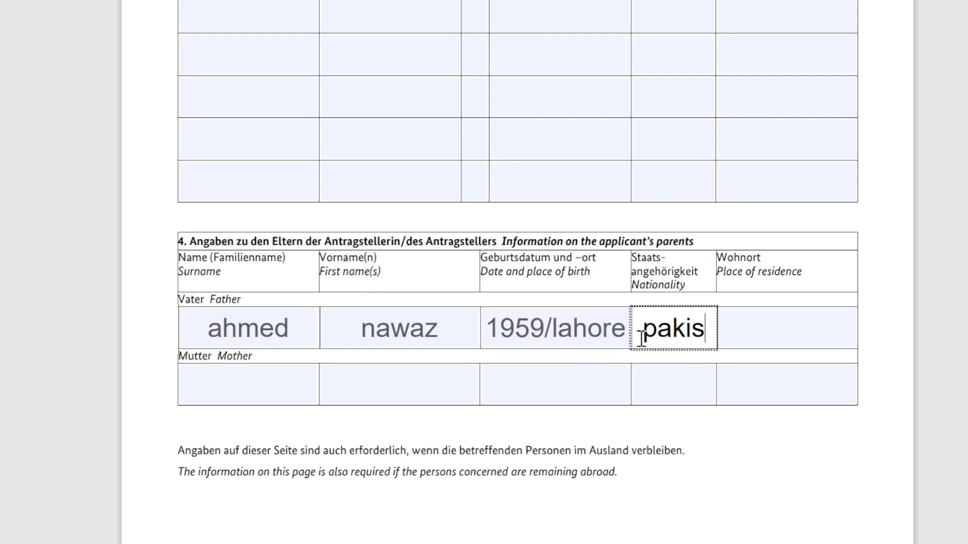
pyautogui.write('tan')
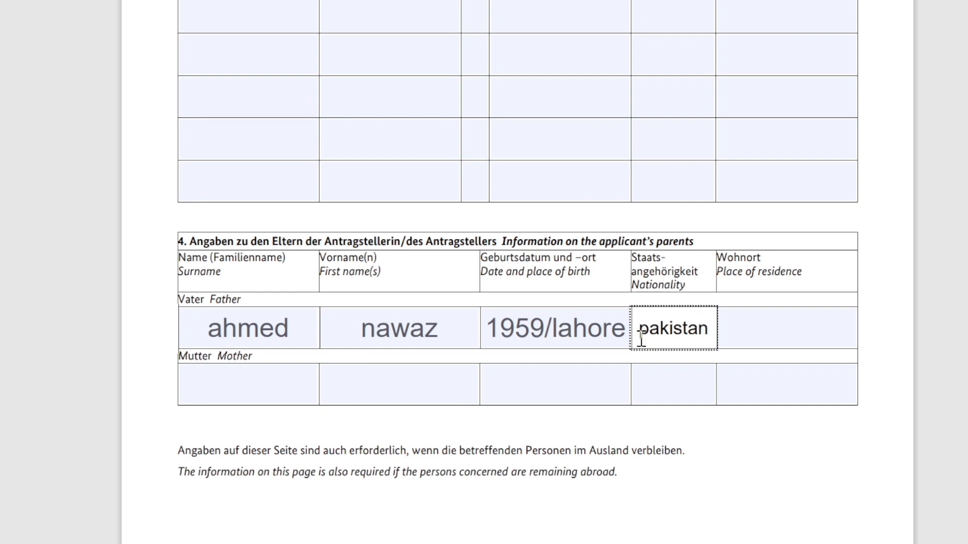
pyautogui.click(753, 317)
pyautogui.write('kara')
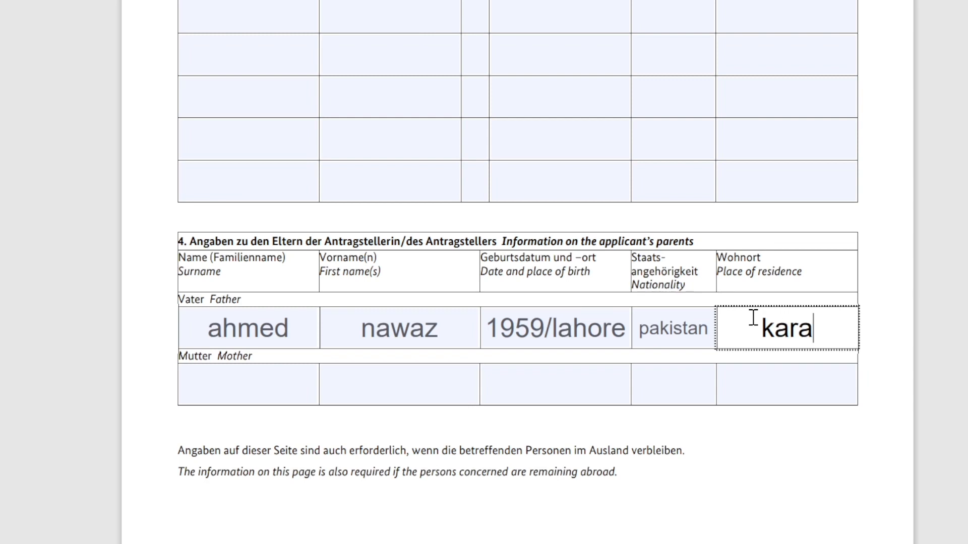
pyautogui.write('chi')
# Enter the mother's surname and first name, birth 1963/lahore, nationality Pakistan, and begin her residence
pyautogui.click(266, 392)
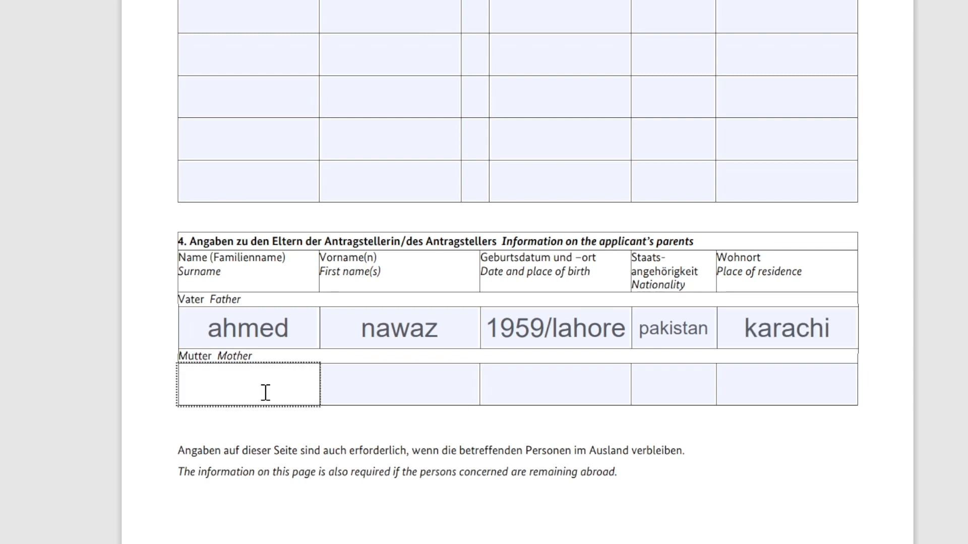
pyautogui.write('akhtae')
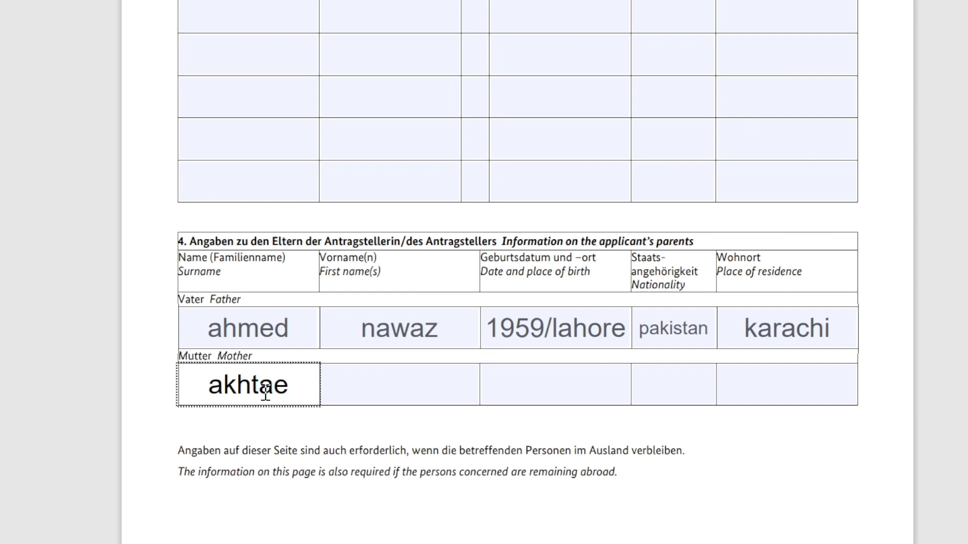
pyautogui.press('BackSpace')
pyautogui.write('r')
pyautogui.click(358, 389)
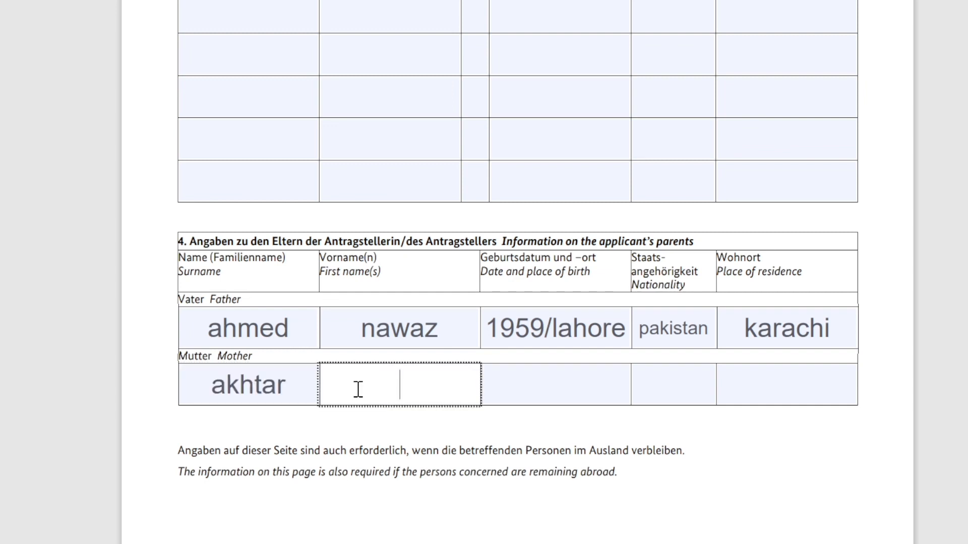
pyautogui.click(579, 378)
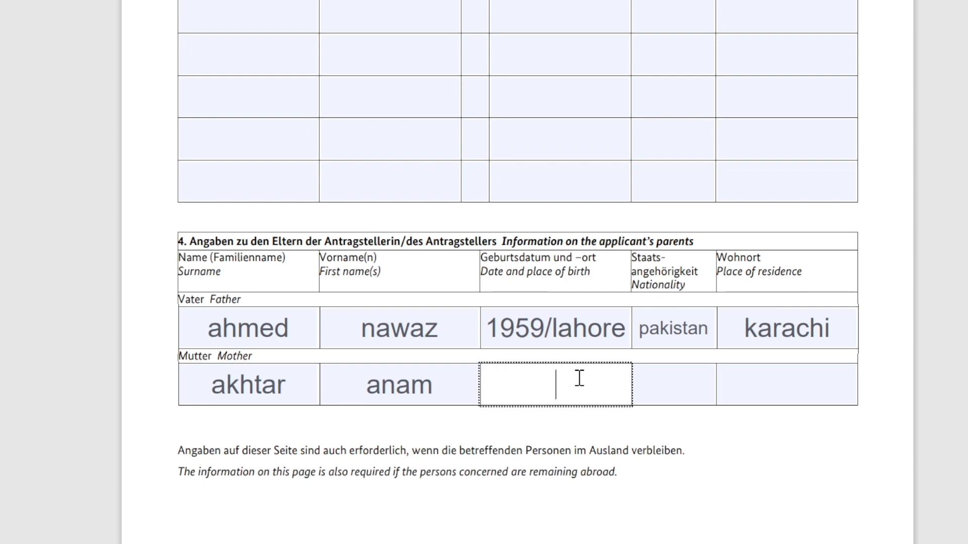
pyautogui.write('1963/lah')
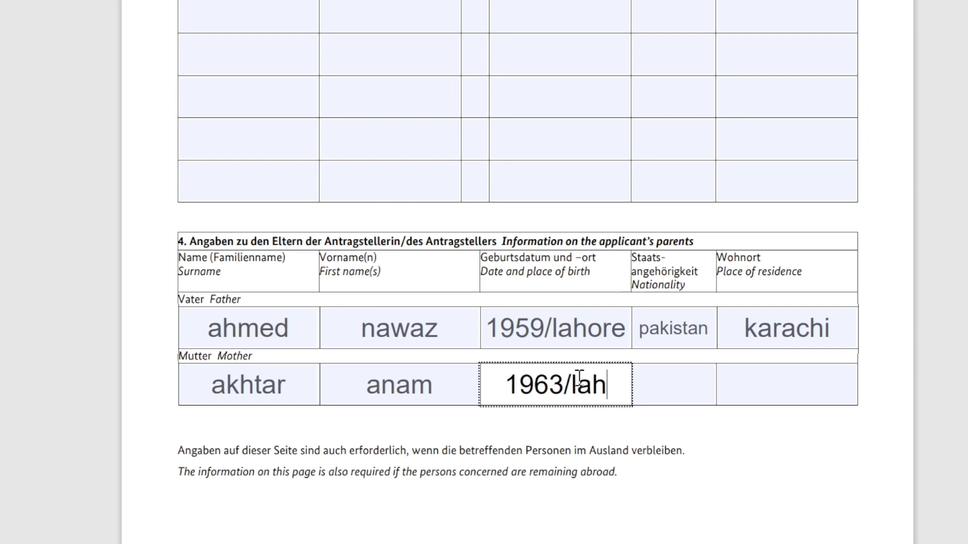
pyautogui.write('ore')
pyautogui.click(645, 394)
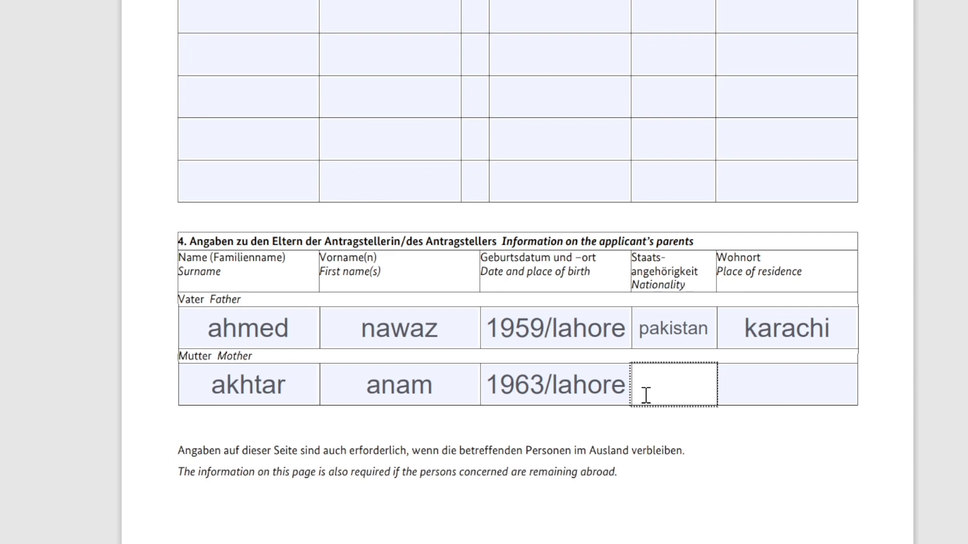
pyautogui.write('Pakistan')
pyautogui.click(772, 396)
pyautogui.write('ka')
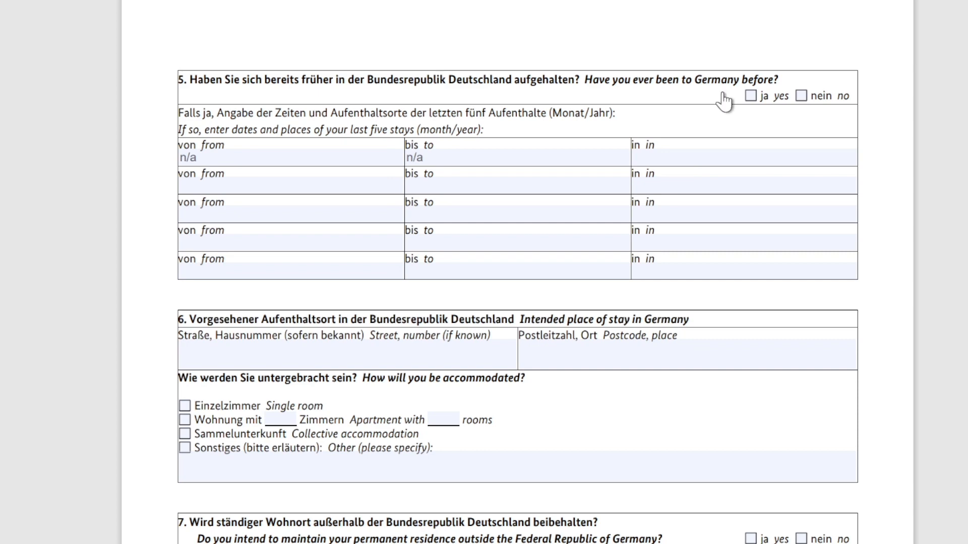
# Answer no to previous stays in Germany and enter n/a for the first stay's place
pyautogui.click(801, 96)
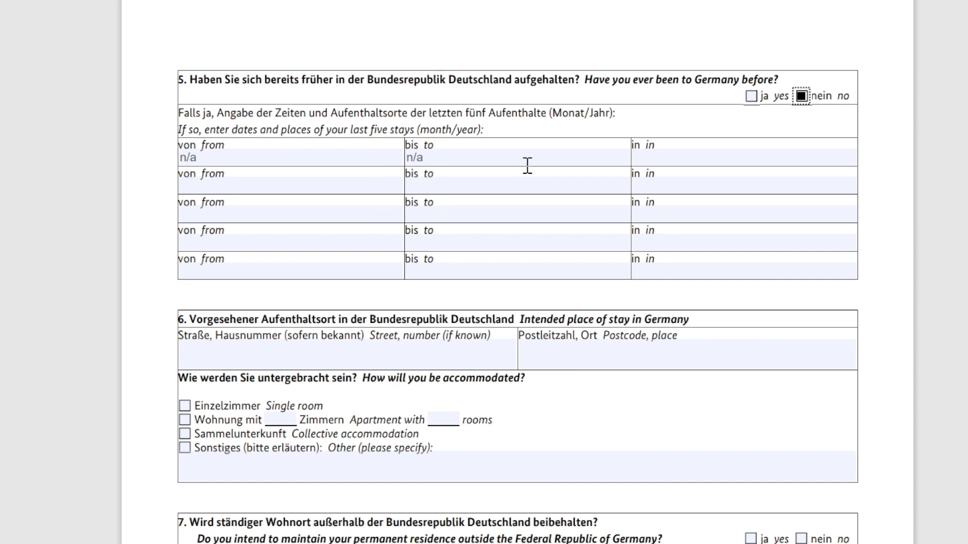
pyautogui.click(676, 162)
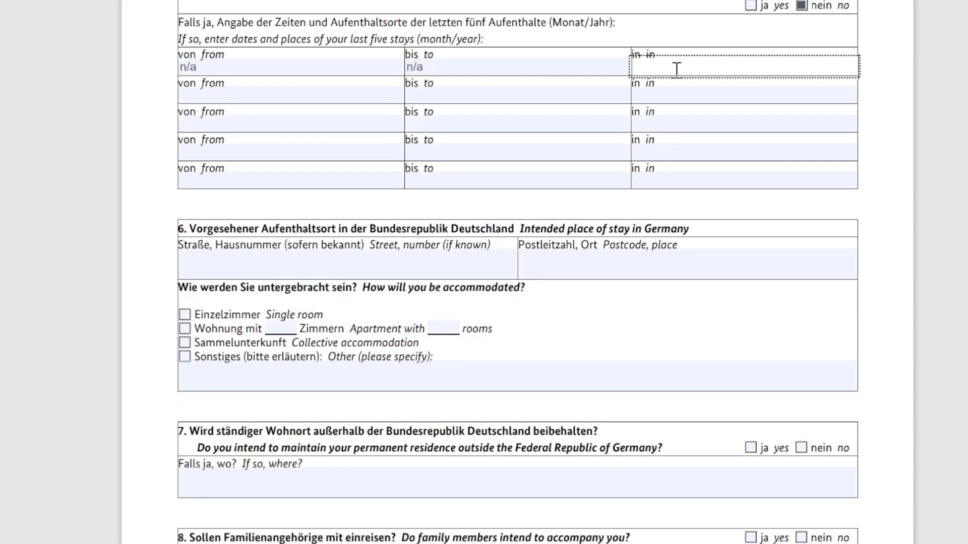
pyautogui.write('n/a')
pyautogui.scroll(-3, 310, 166)
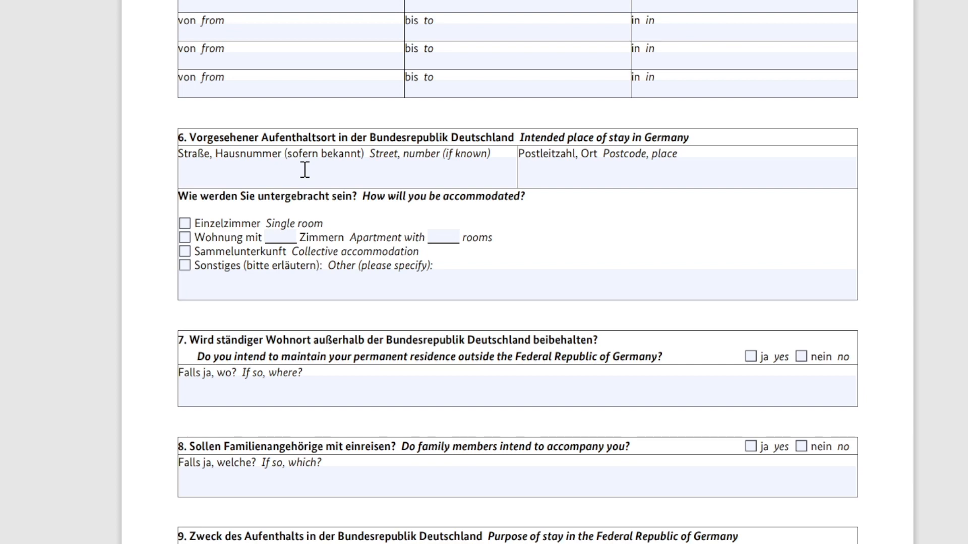
# Enter n/a for section 6's intended street, postcode and place, and other accommodation
pyautogui.click(305, 172)
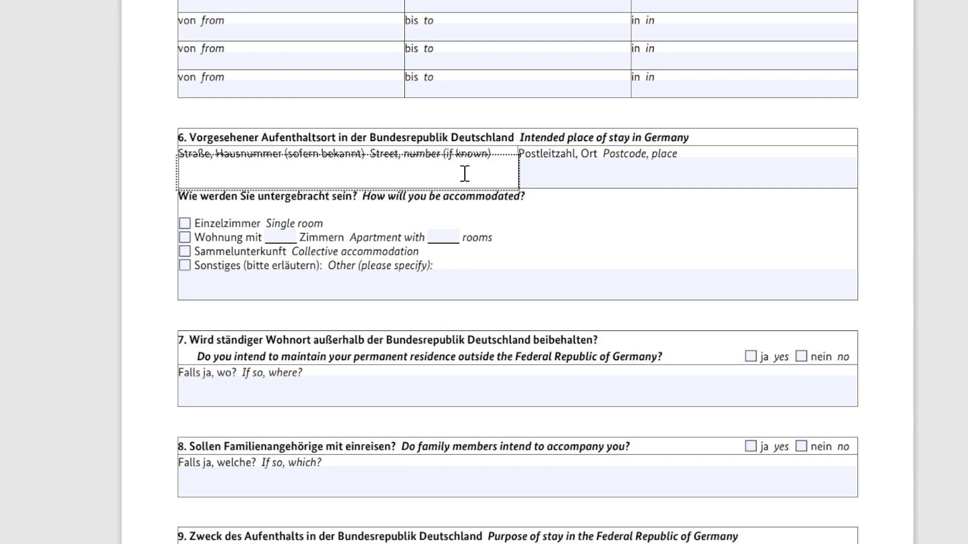
pyautogui.write('n/a')
pyautogui.click(707, 182)
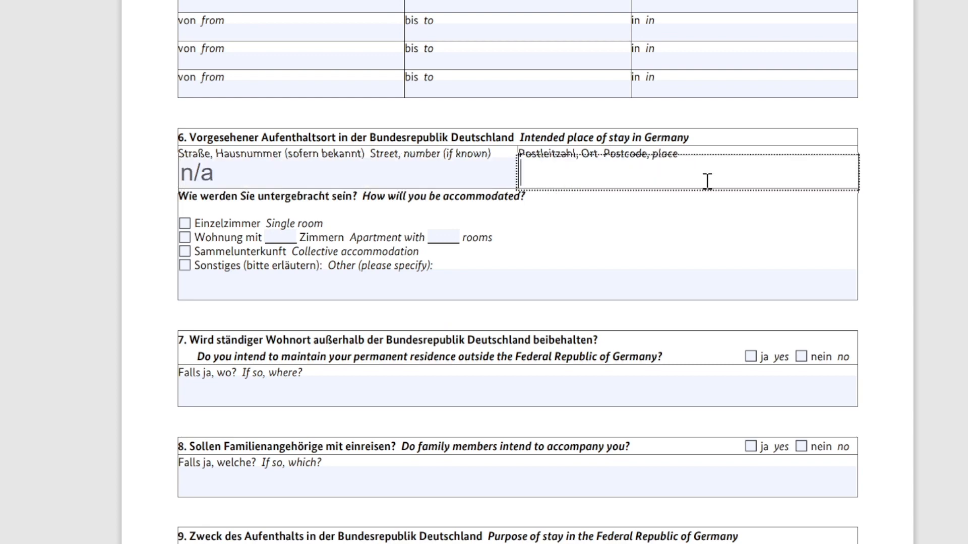
pyautogui.write('n/a')
pyautogui.click(129, 282)
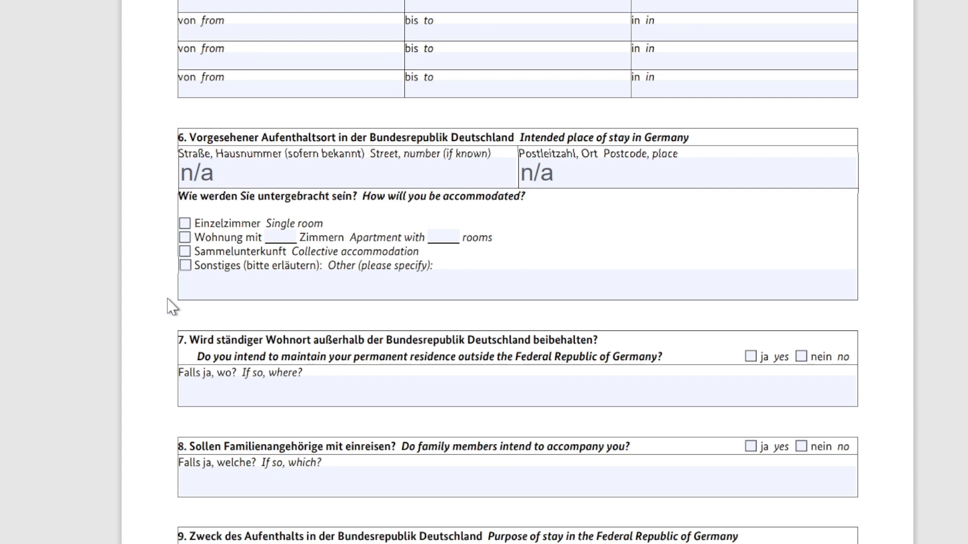
pyautogui.click(224, 286)
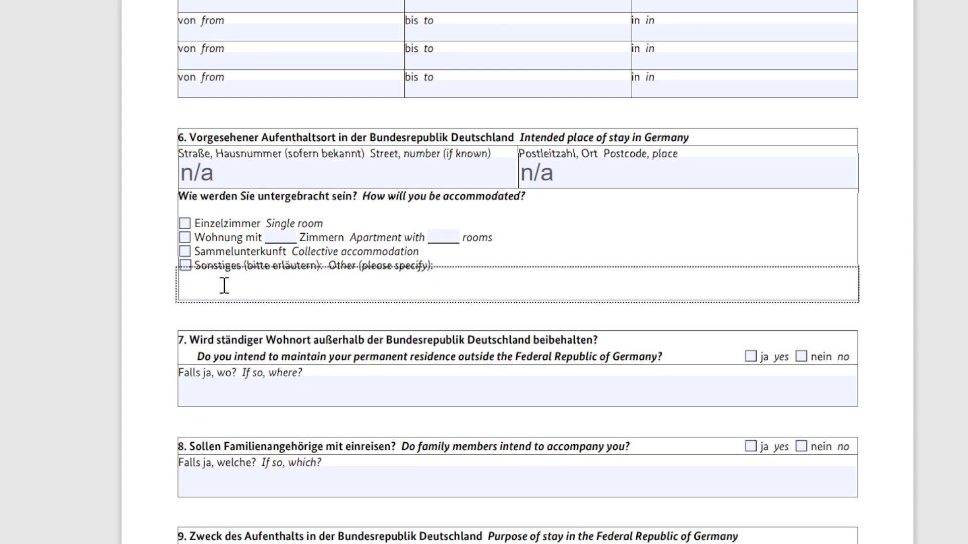
pyautogui.write('n/a')
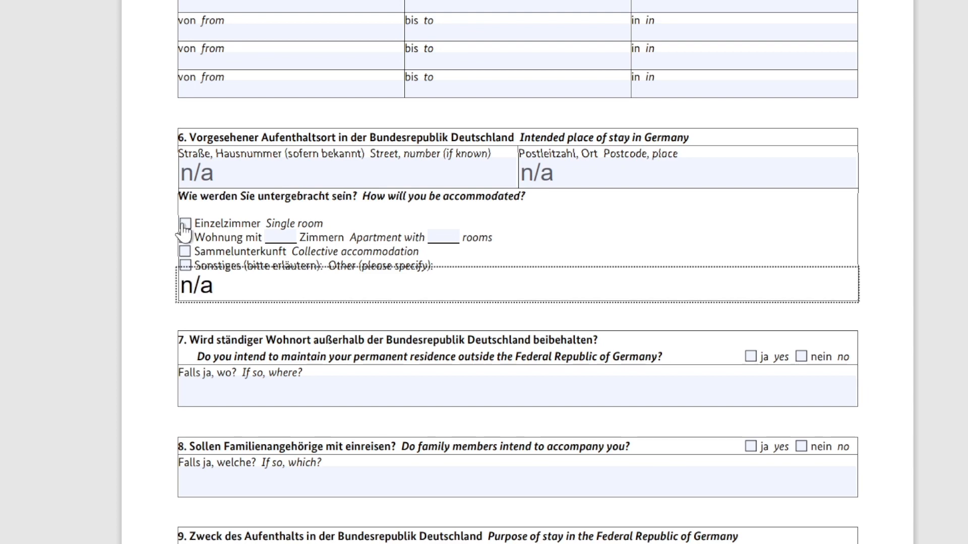
pyautogui.click(185, 225)
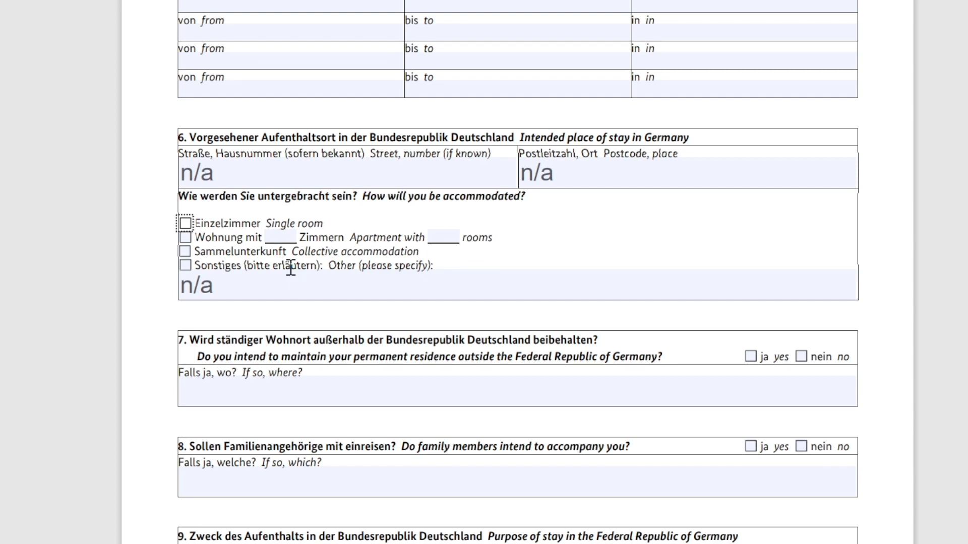
# Answer question 7 'ja yes' with Pakistan as the residence, and question 8 'nein no' with n/a
pyautogui.scroll(-3, 291, 267)
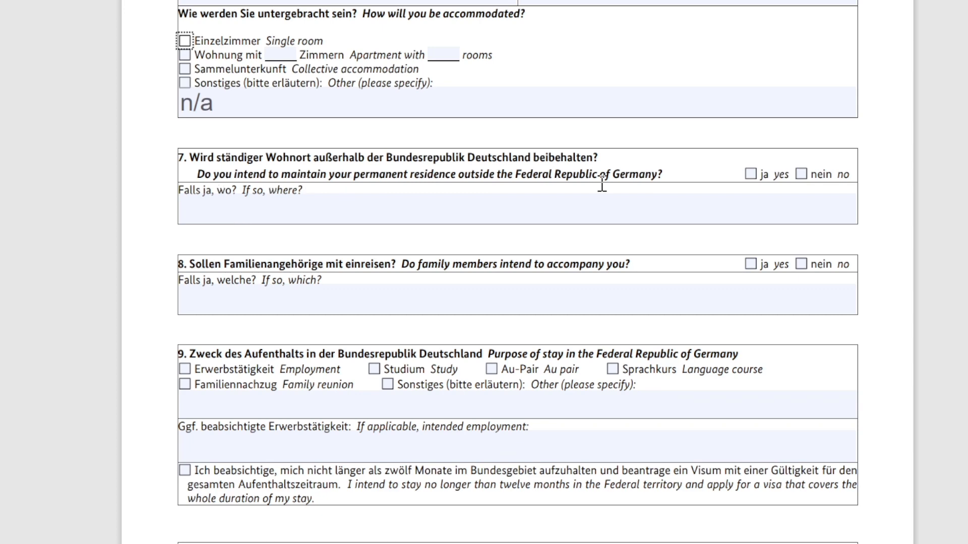
pyautogui.click(623, 208)
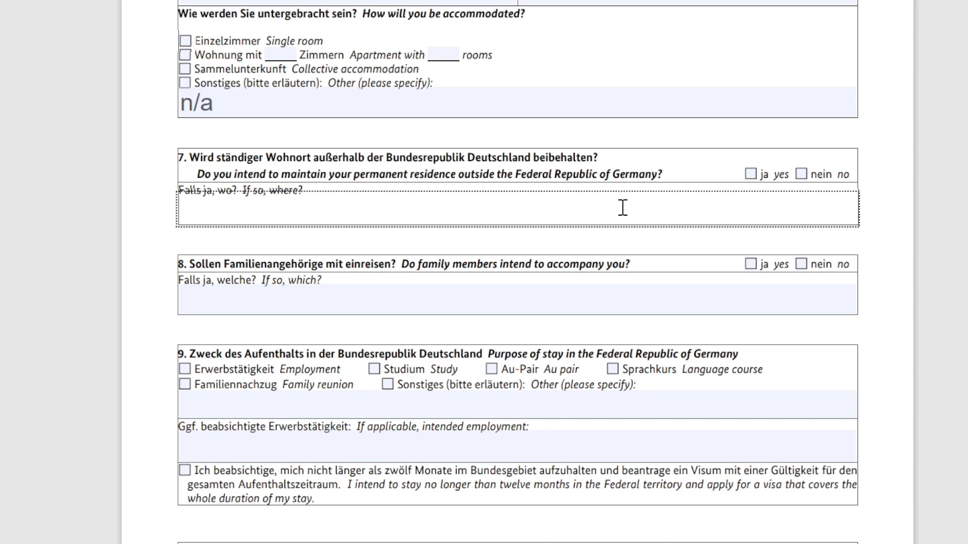
pyautogui.write('Pakistan')
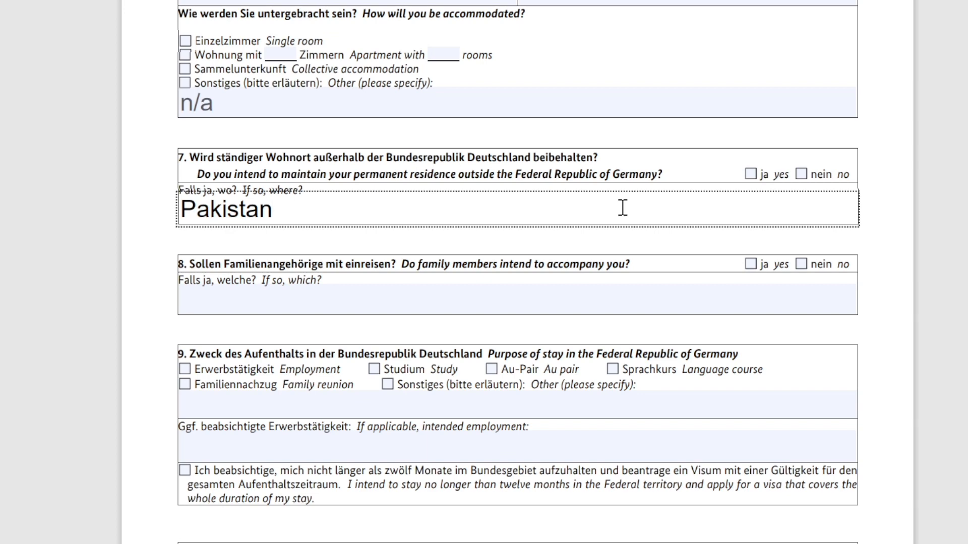
pyautogui.click(750, 174)
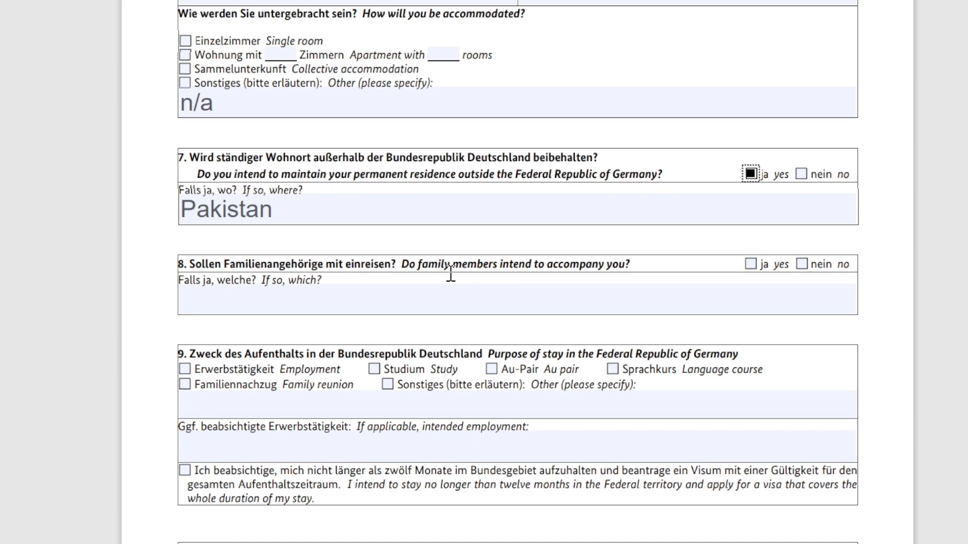
pyautogui.click(523, 301)
pyautogui.write('n/a')
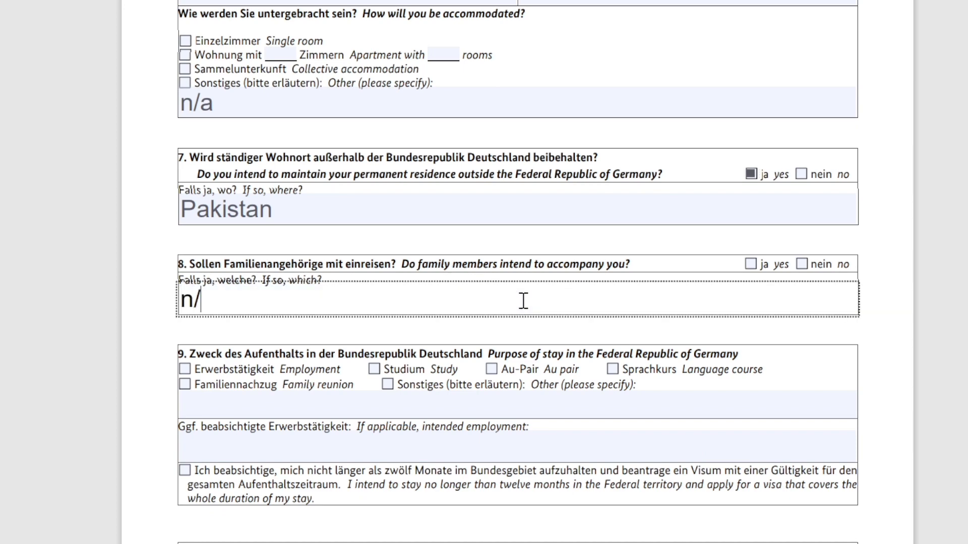
pyautogui.click(813, 268)
pyautogui.click(813, 268)
pyautogui.scroll(-3, 535, 283)
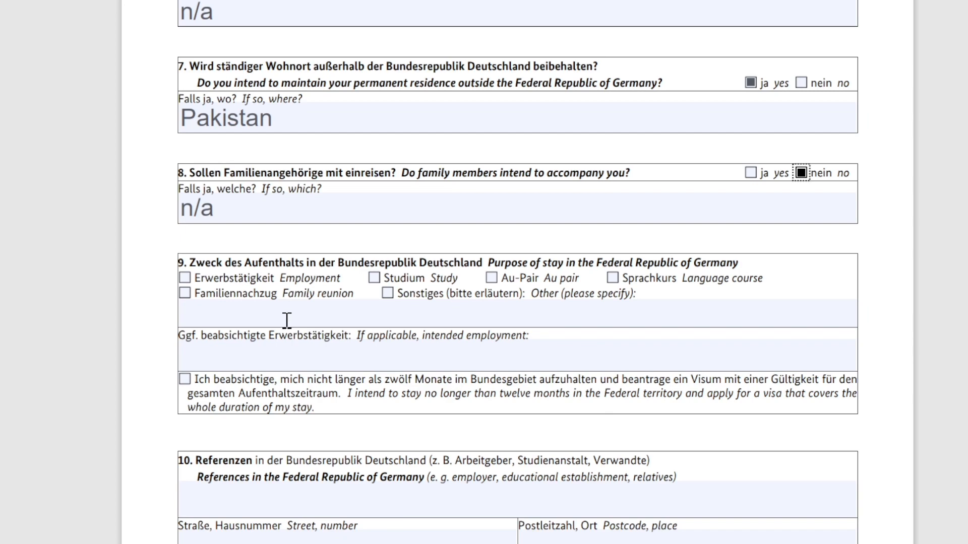
# Select Studium / Study as the purpose of stay in question 9
pyautogui.click(287, 320)
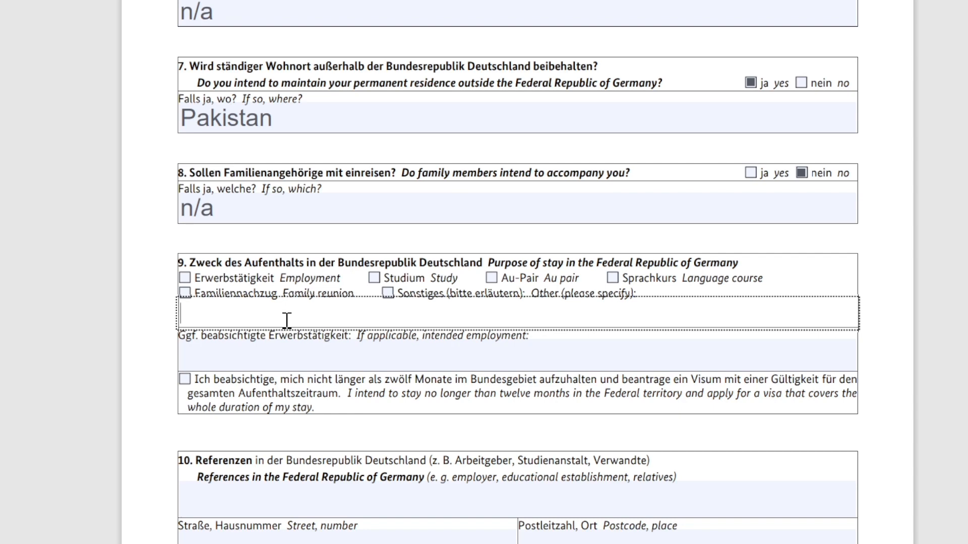
pyautogui.click(375, 279)
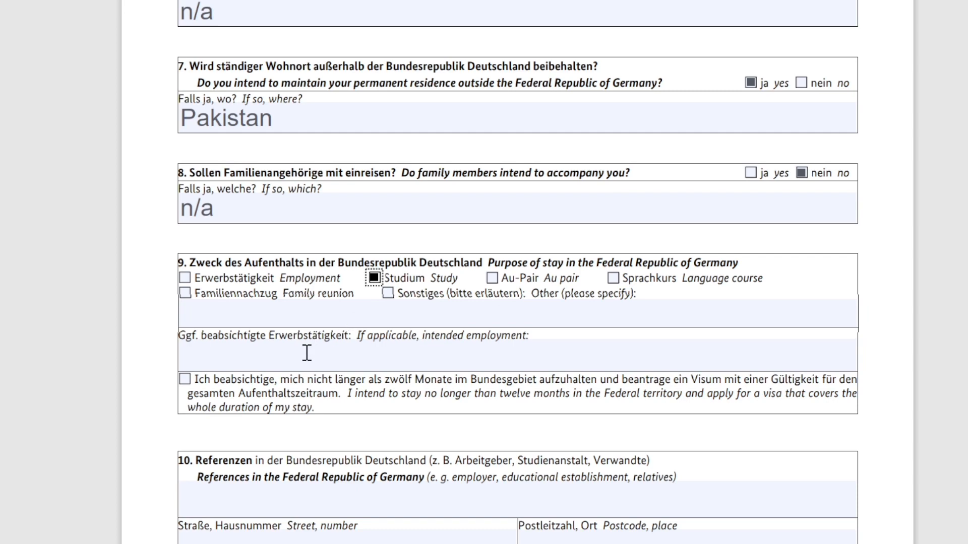
pyautogui.scroll(-3, 299, 353)
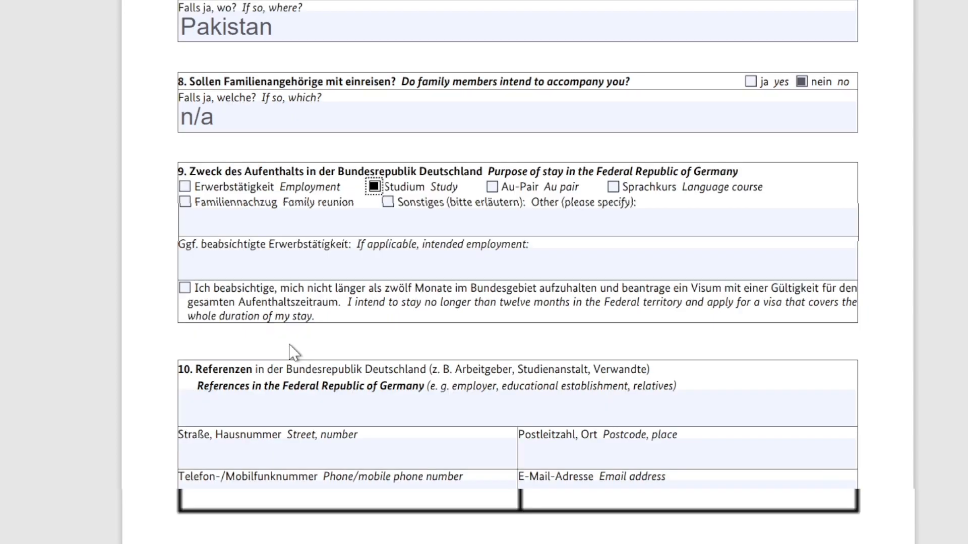
# Enter n/a as the intended employment
pyautogui.click(343, 274)
pyautogui.write('n/a')
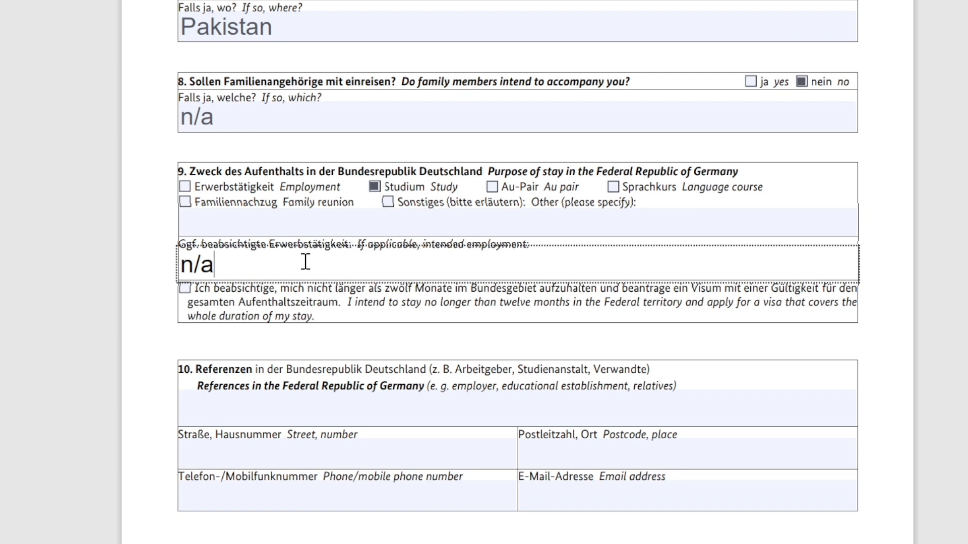
pyautogui.scroll(-2, 101, 290)
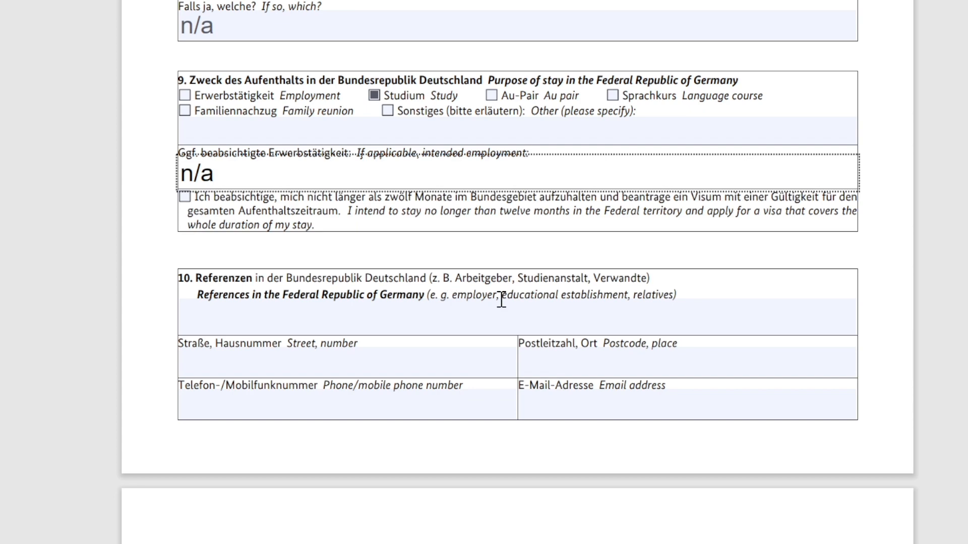
# Enter TU Berlin as the reference in Germany, along with its street and number
pyautogui.moveTo(501, 300); pyautogui.dragTo(561, 304)
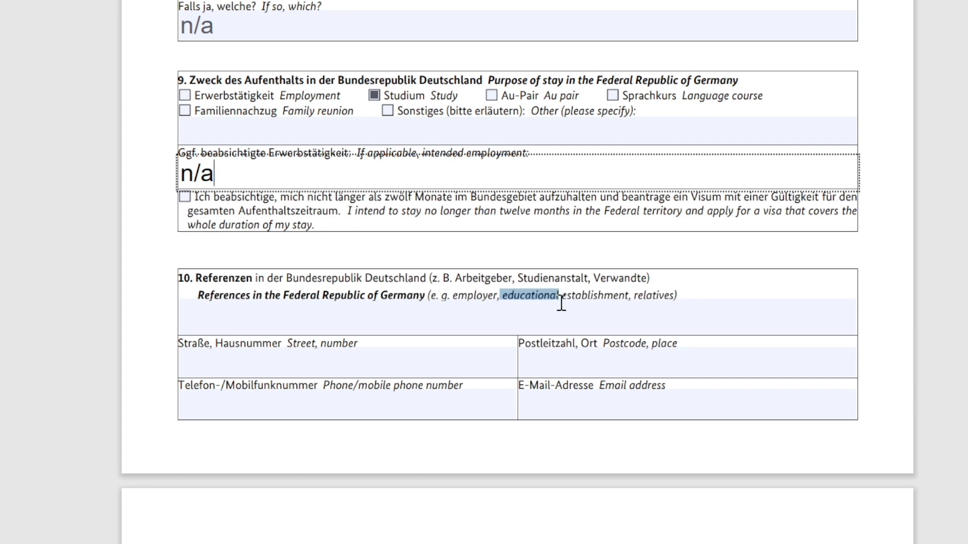
pyautogui.doubleClick(638, 297)
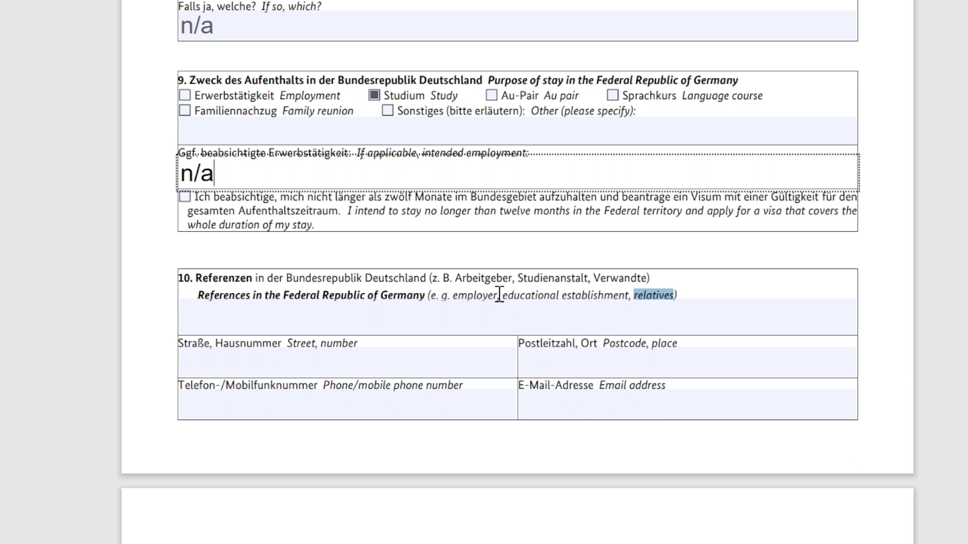
pyautogui.click(443, 323)
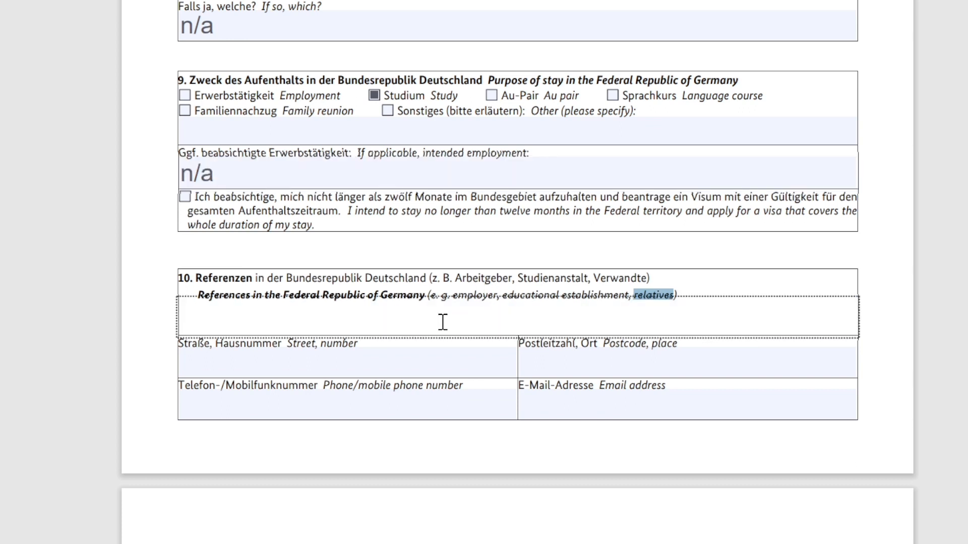
pyautogui.write('TU Berlin')
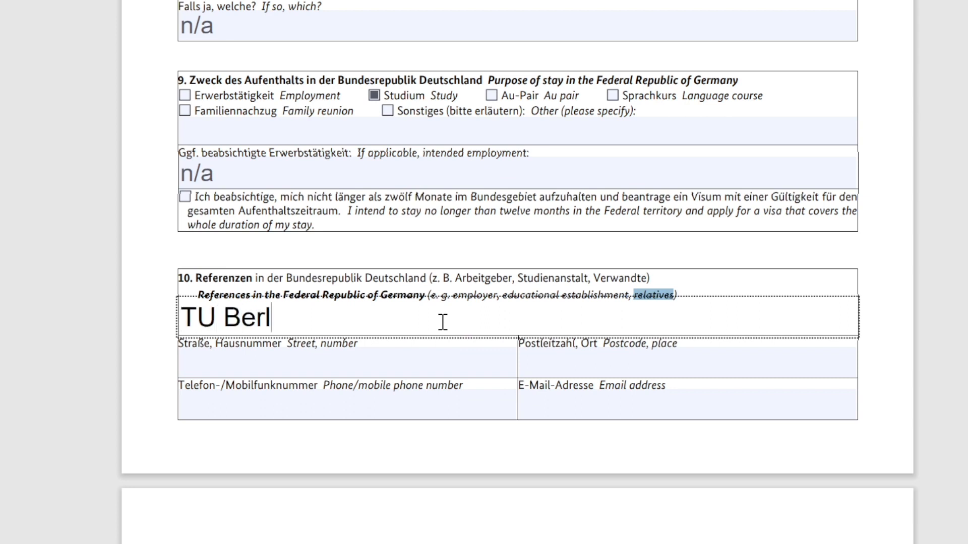
pyautogui.click(385, 366)
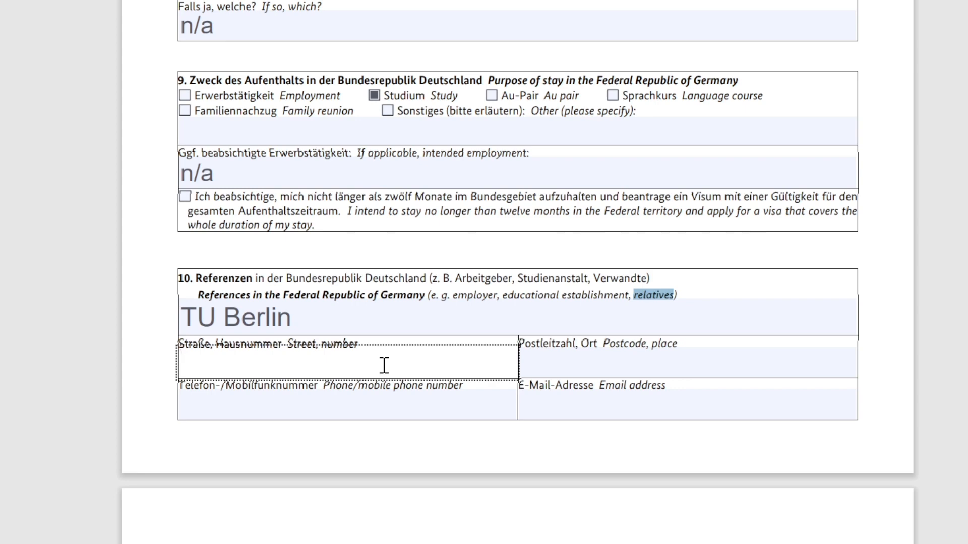
pyautogui.write('a')
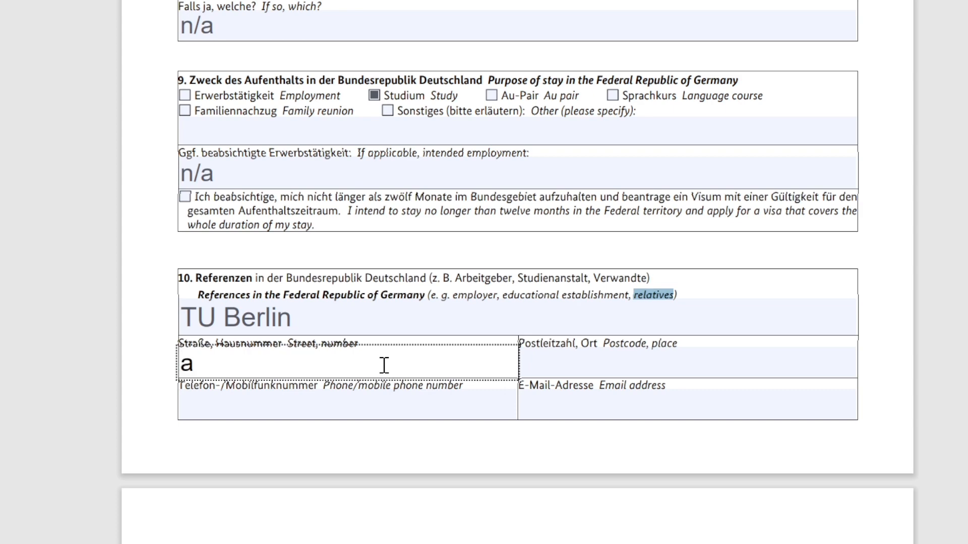
pyautogui.write('lexen')
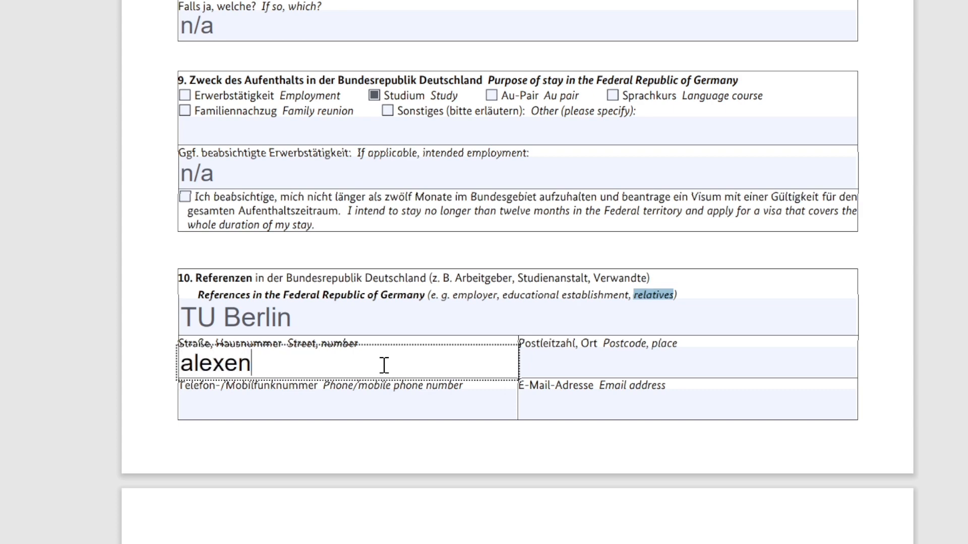
pyautogui.write('dar platz')
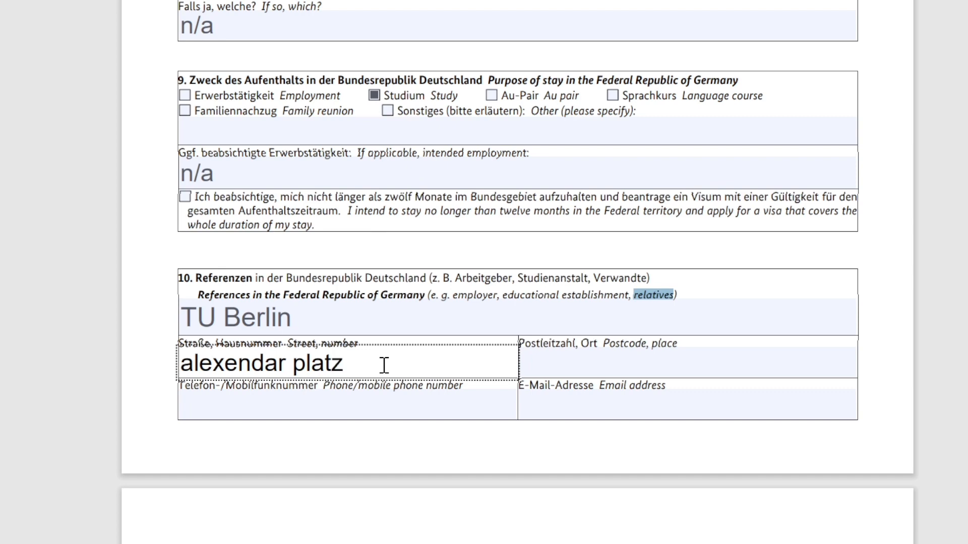
# Fill in the reference's postcode and phone number
pyautogui.click(596, 374)
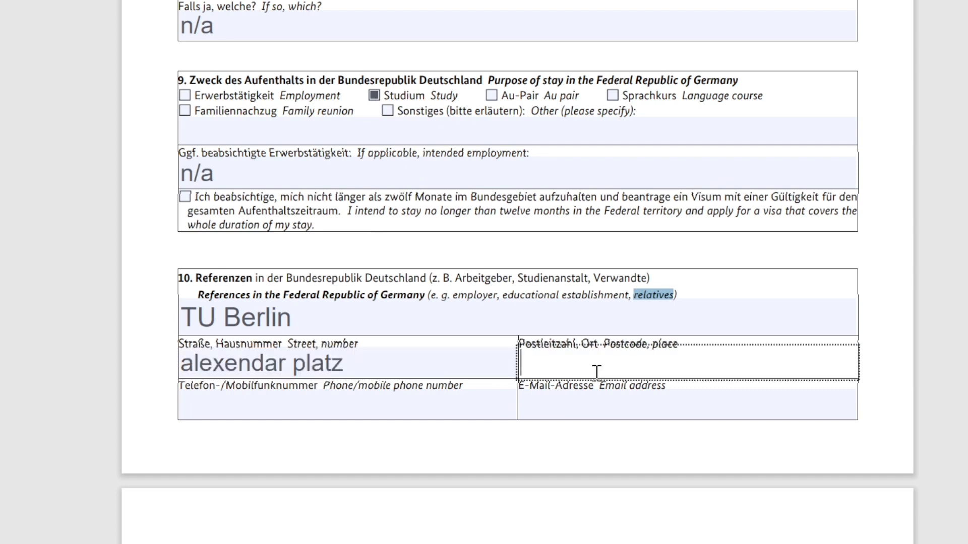
pyautogui.write('67123')
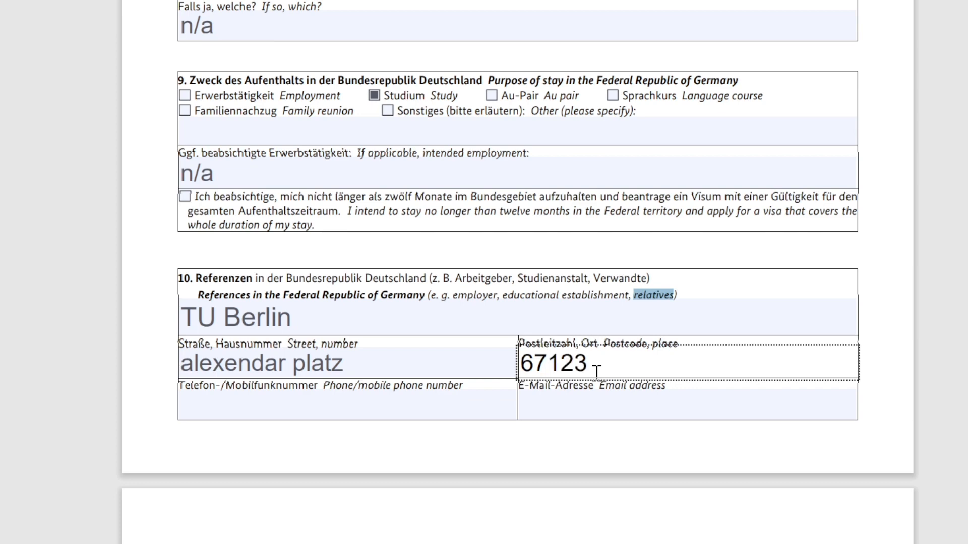
pyautogui.click(492, 406)
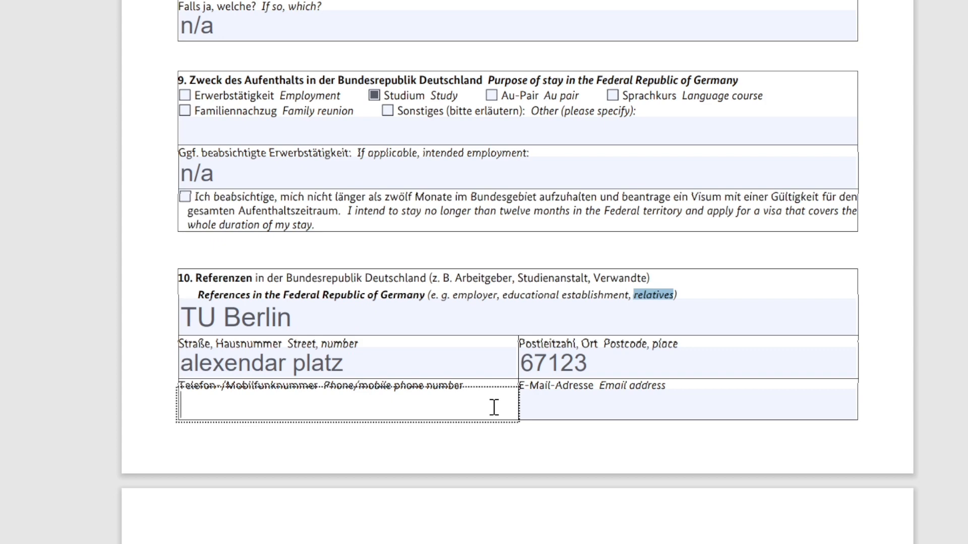
pyautogui.write('+49')
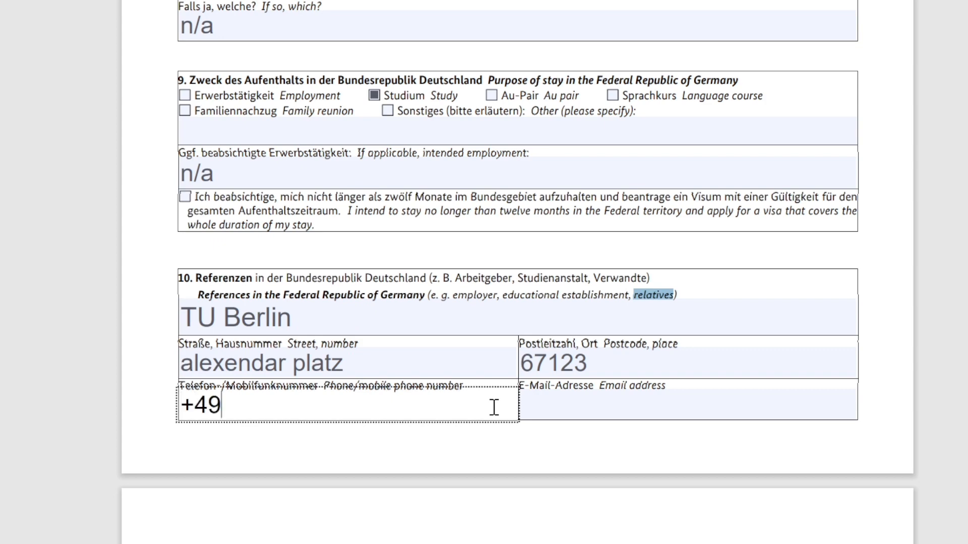
pyautogui.write('12378798756748')
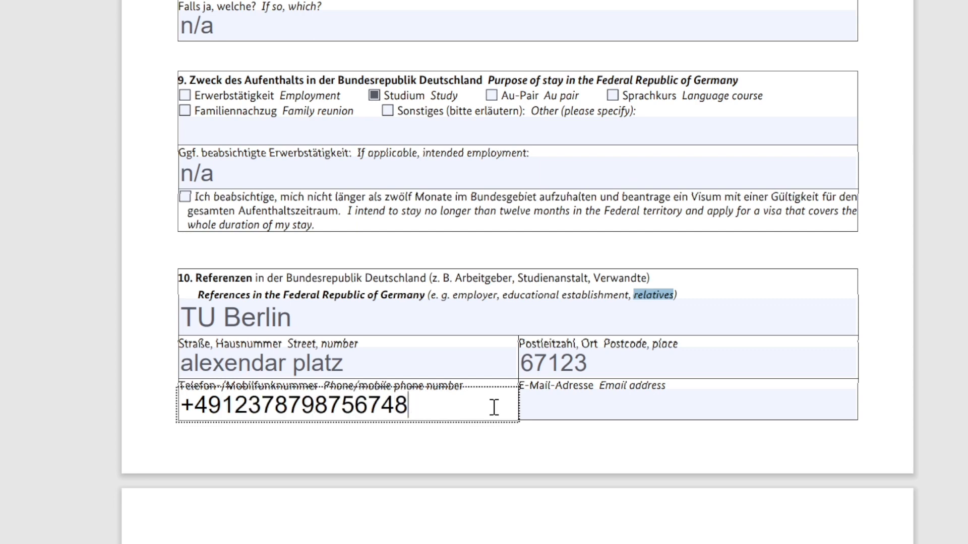
pyautogui.press('BackSpace')
pyautogui.press('BackSpace')
pyautogui.press('BackSpace')
pyautogui.press('BackSpace')
# Enter the reference's e-mail address, correcting the typos along the way
pyautogui.click(610, 404)
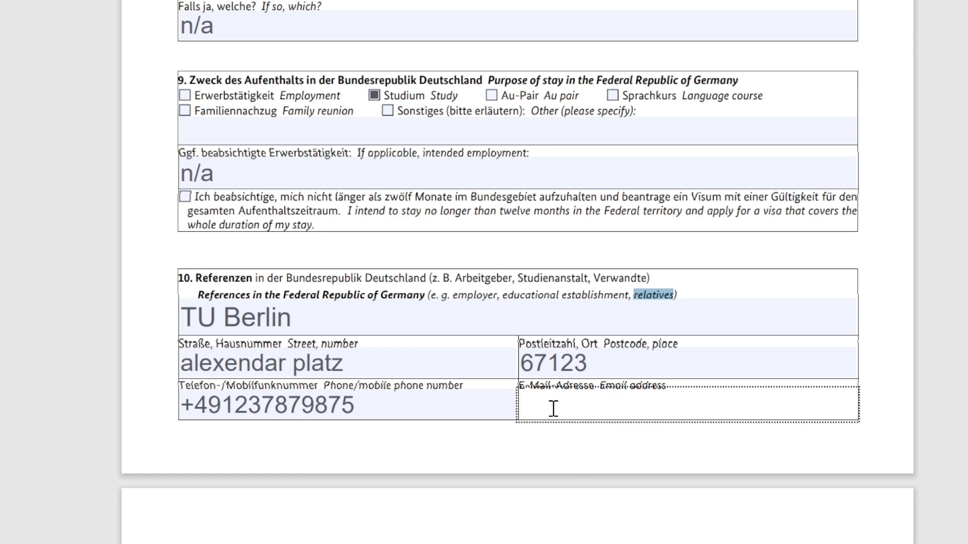
pyautogui.scroll(-3, 554, 414)
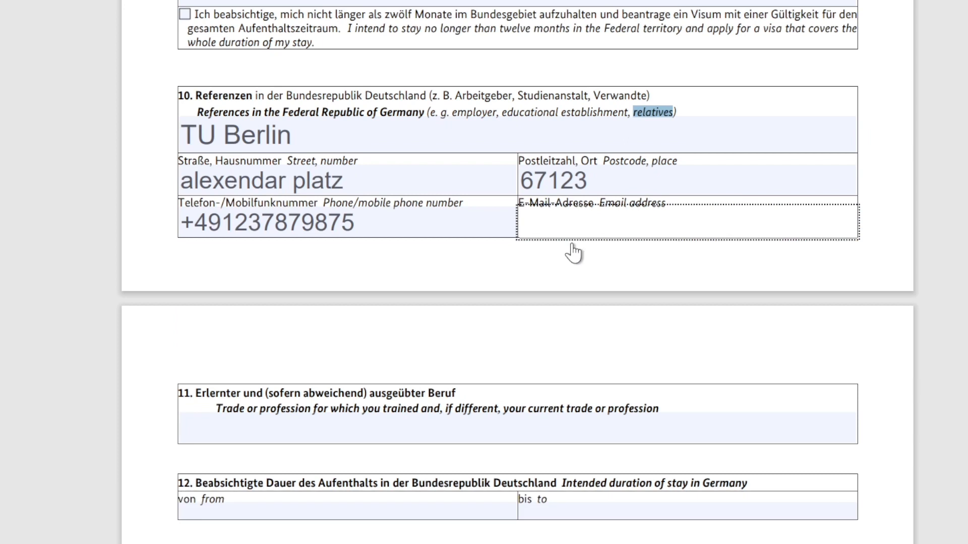
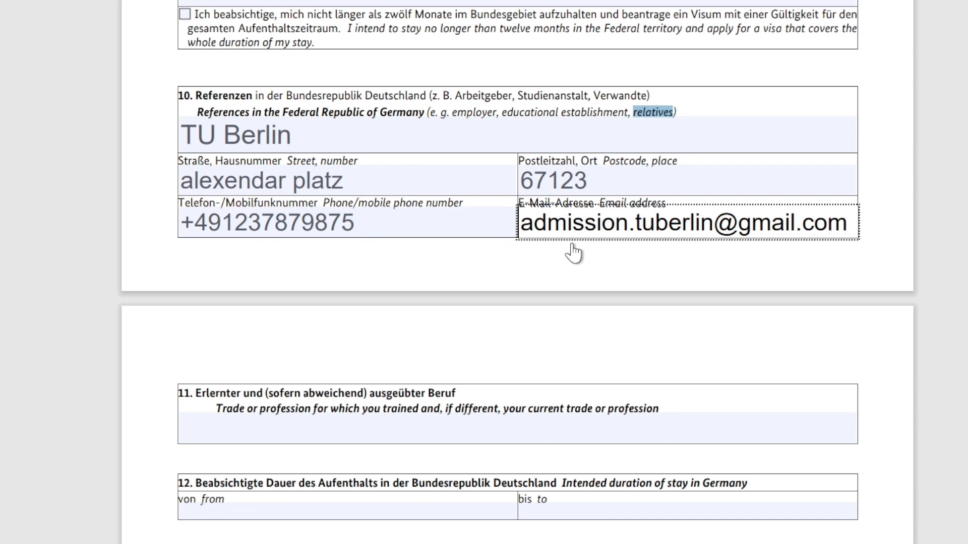
pyautogui.scroll(-3, 560, 252)
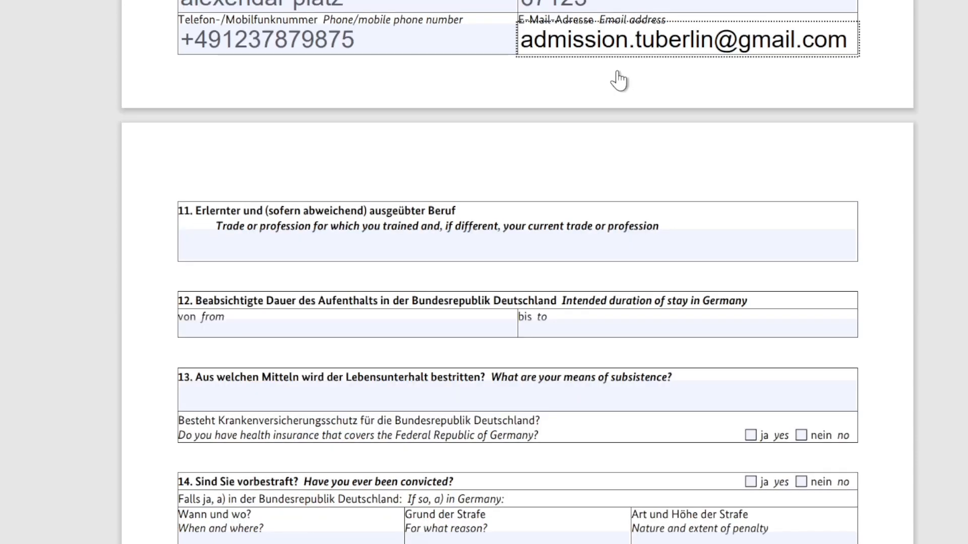
# Enter the profession 'elcetrical project engineer/ computer enginner /data' and an intended stay from 2019 to 2022
pyautogui.click(349, 245)
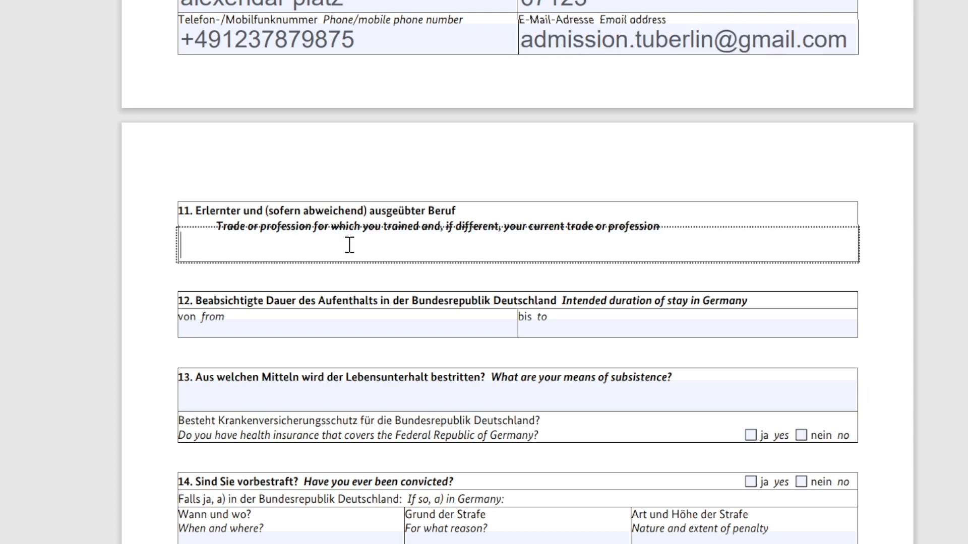
pyautogui.write('elcetri')
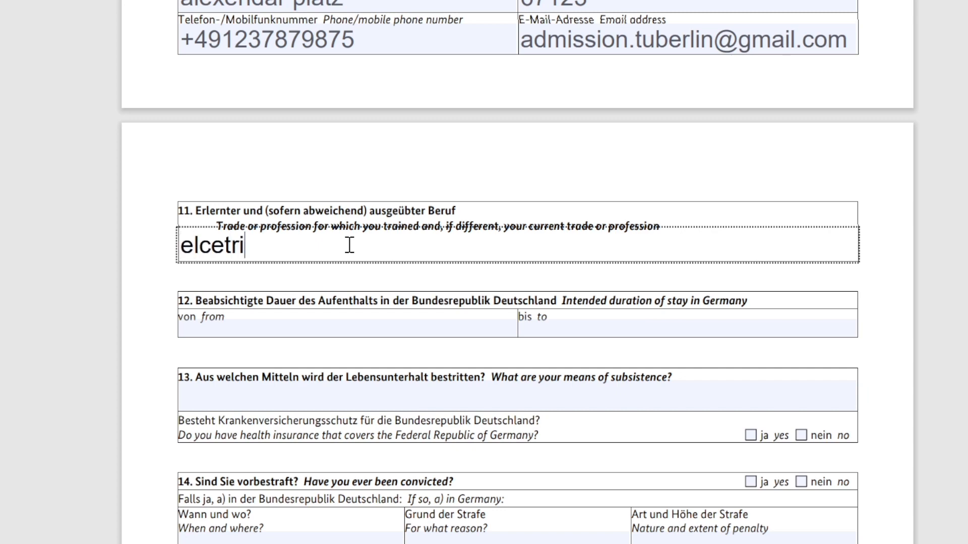
pyautogui.write('cal proje')
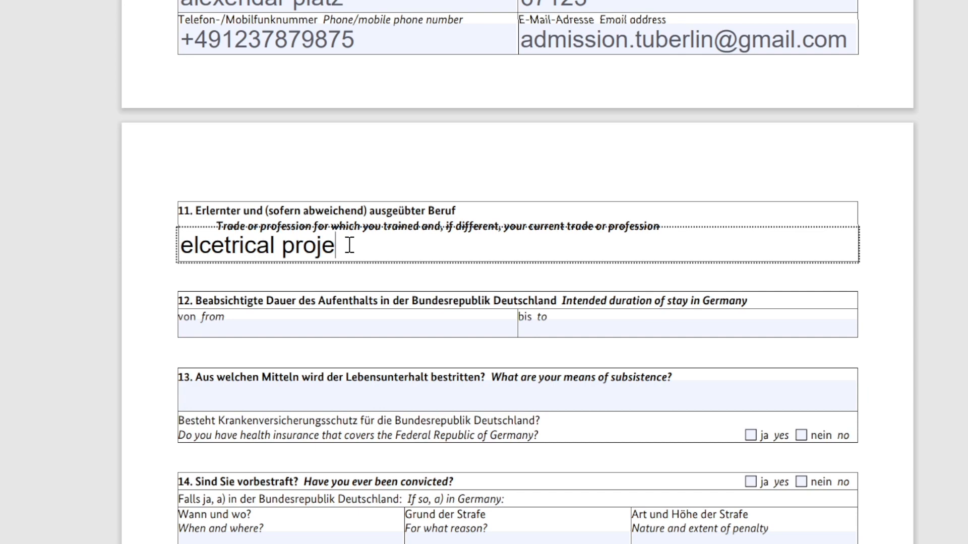
pyautogui.write('ct engineer')
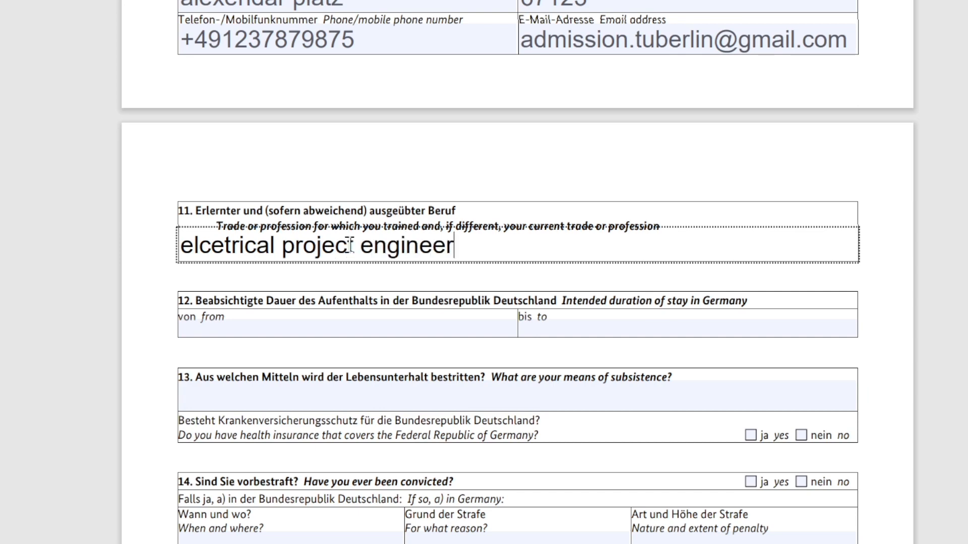
pyautogui.write('/ computer')
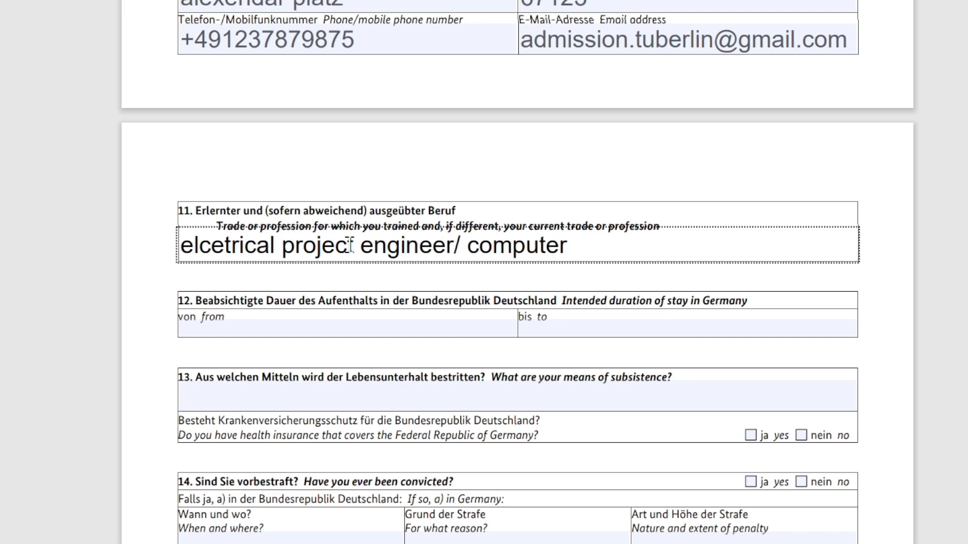
pyautogui.write(' enginner /')
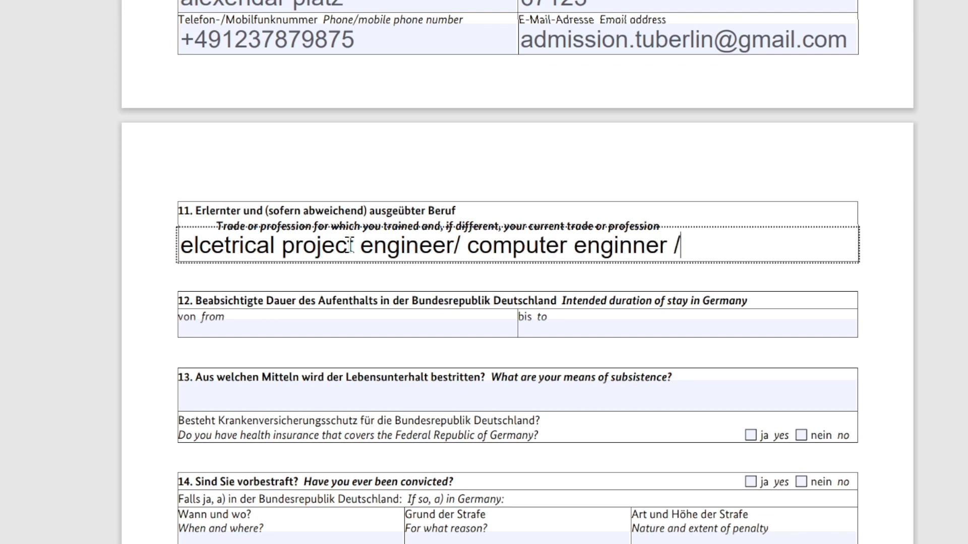
pyautogui.write('data')
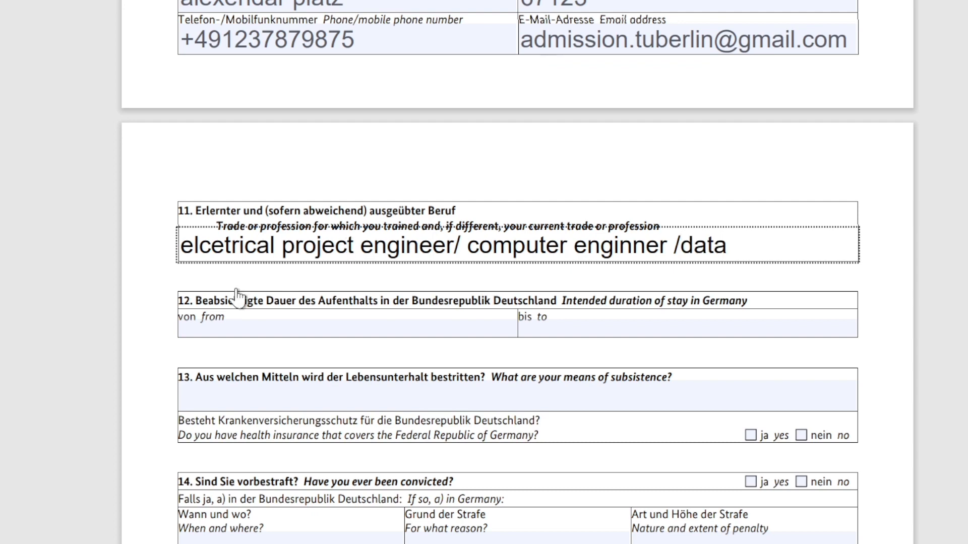
pyautogui.click(309, 331)
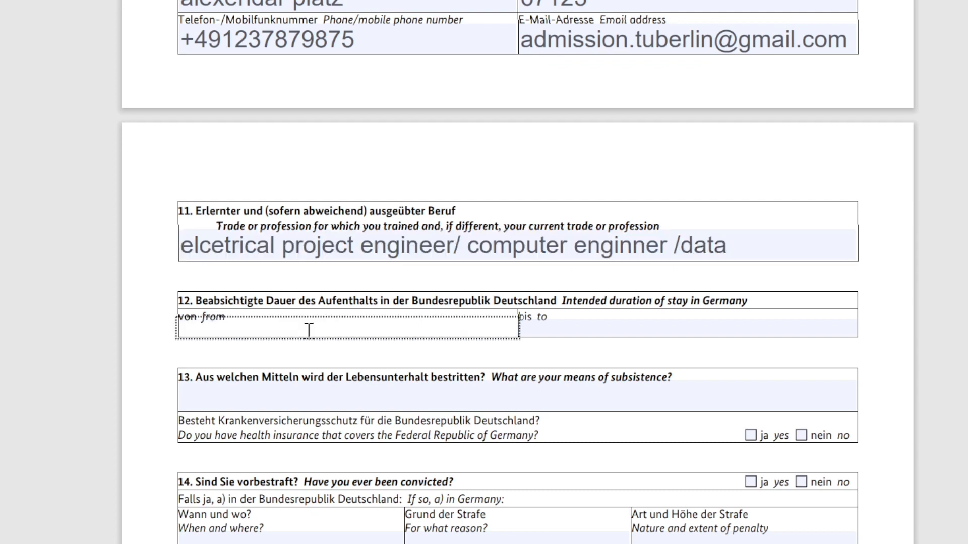
pyautogui.write('2019')
pyautogui.click(551, 326)
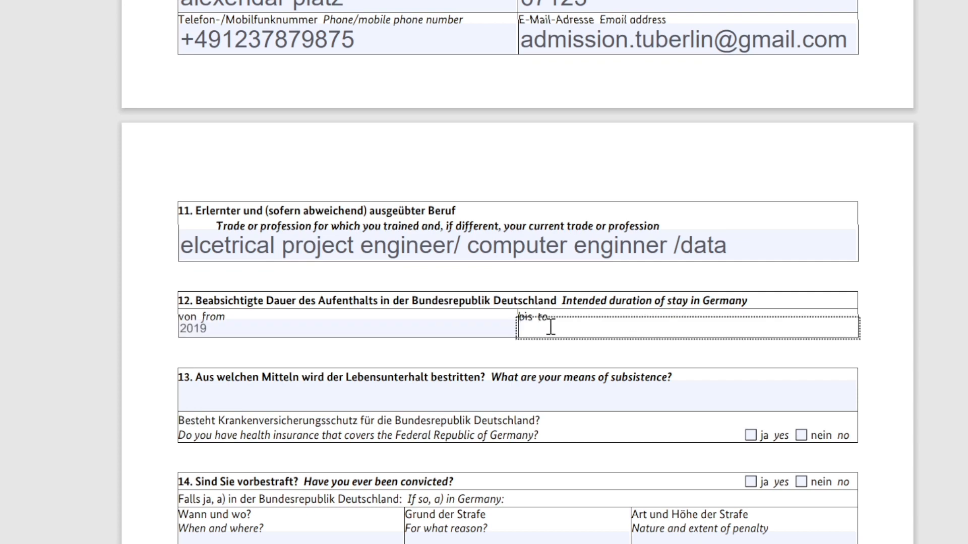
pyautogui.write('2022')
# Correct the 'elcetrical' typo to 'electrical' in the profession field
pyautogui.scroll(-2, 740, 199)
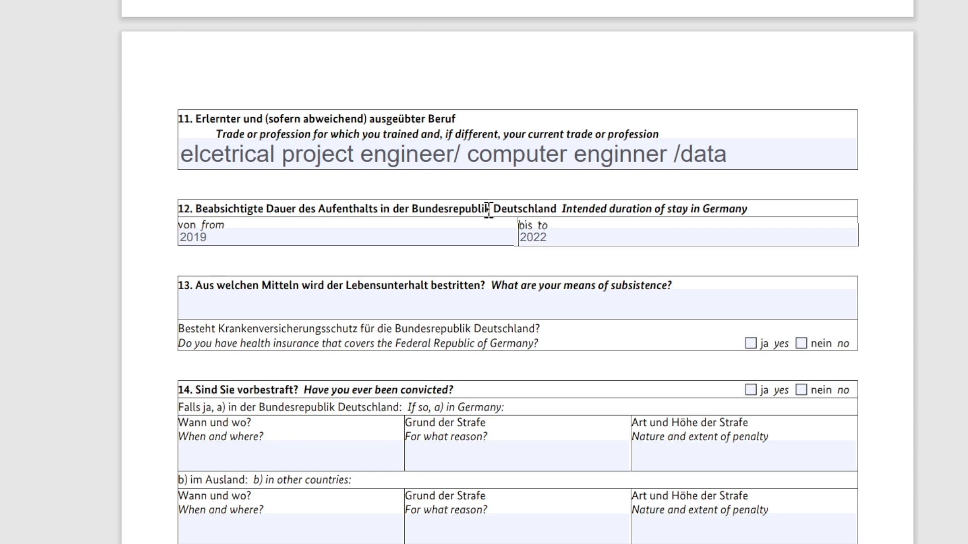
pyautogui.click(214, 155)
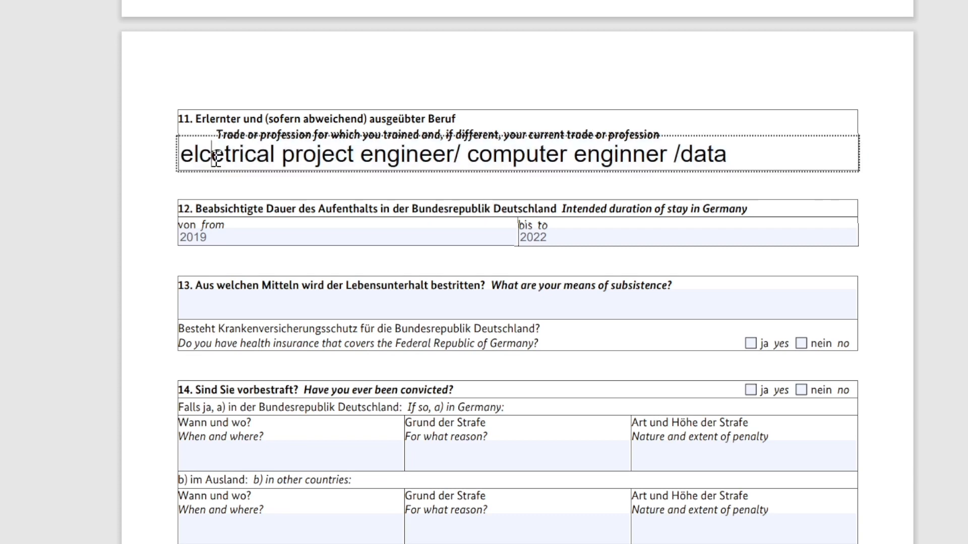
pyautogui.press('BackSpace')
pyautogui.press('Right')
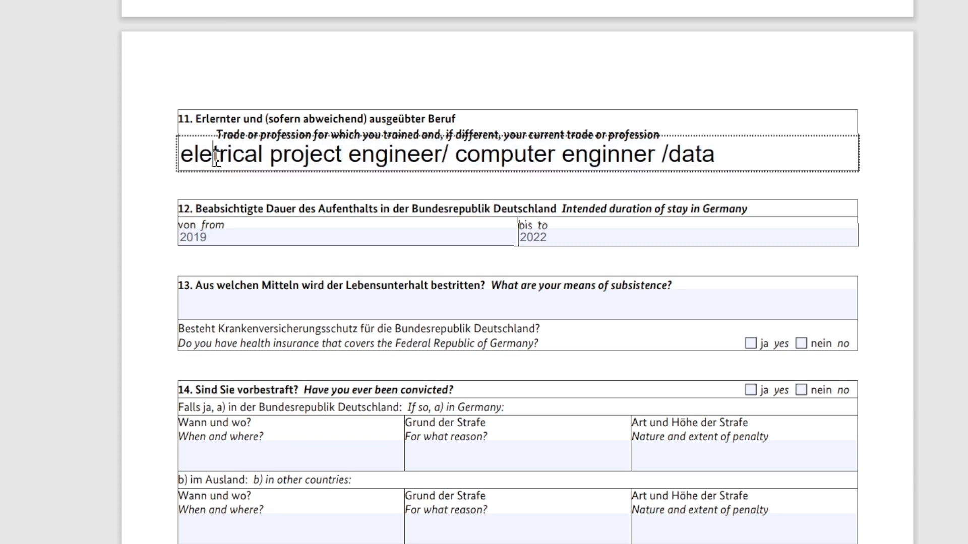
pyautogui.write('c')
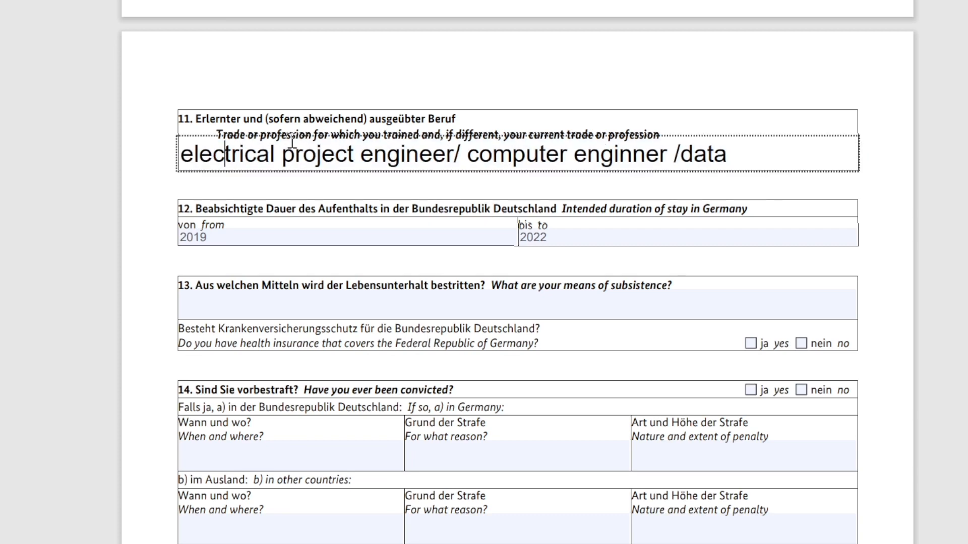
pyautogui.click(346, 303)
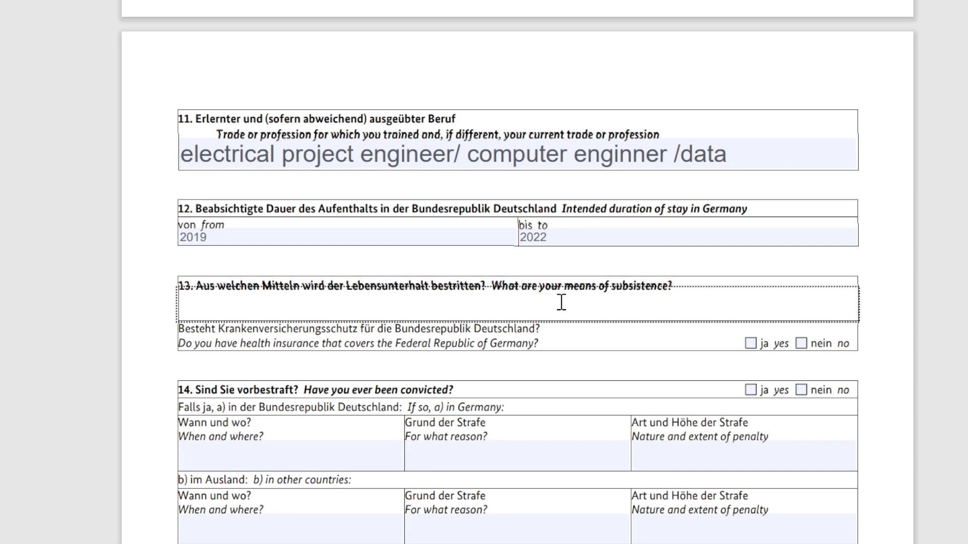
# Enter 'father/ & blocked account by finitiba' as the means of subsistence and tick yes for health insurance
pyautogui.write('father')
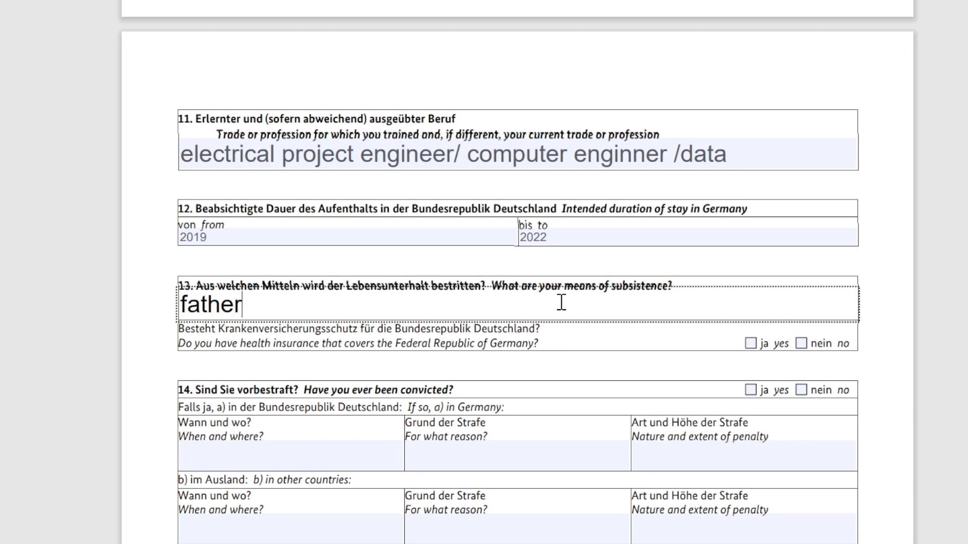
pyautogui.write('/ & blocked ')
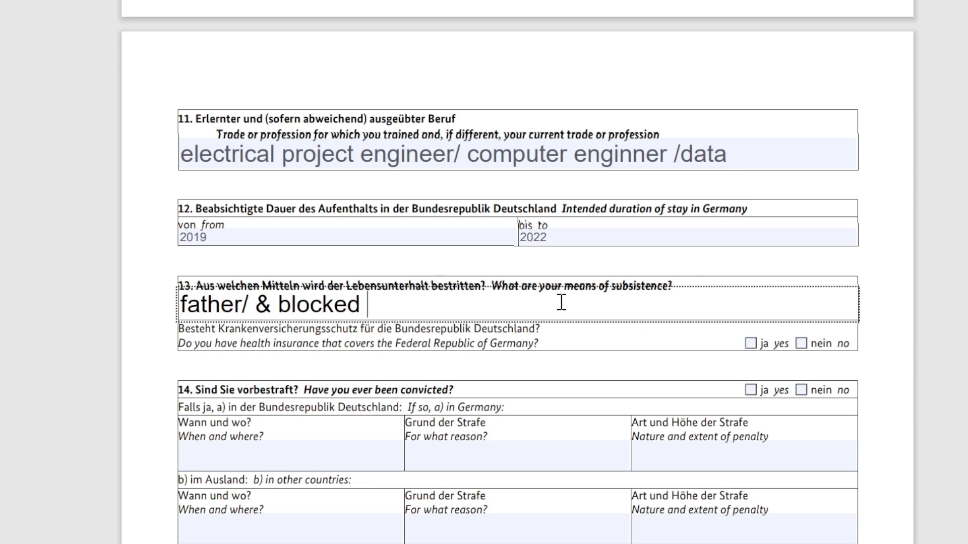
pyautogui.write('account')
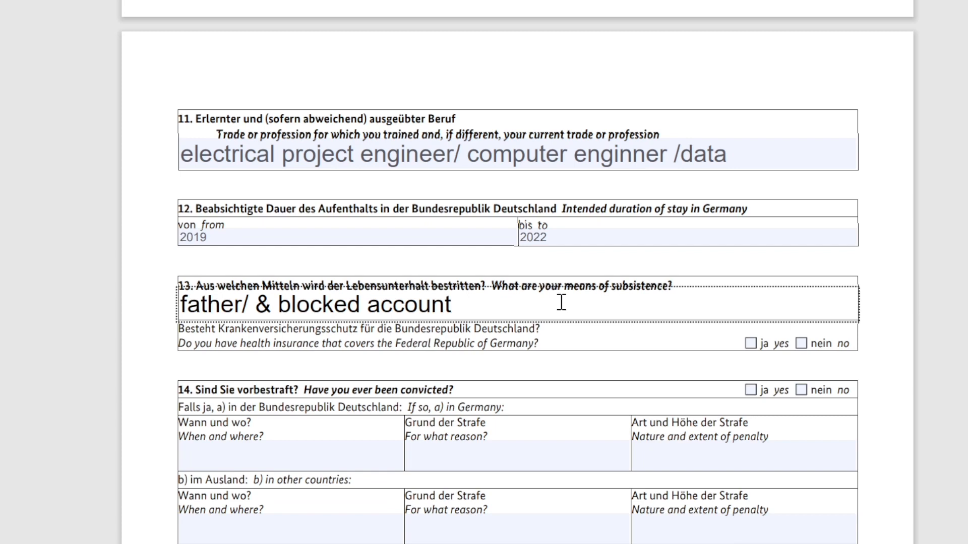
pyautogui.write(' by finitiba')
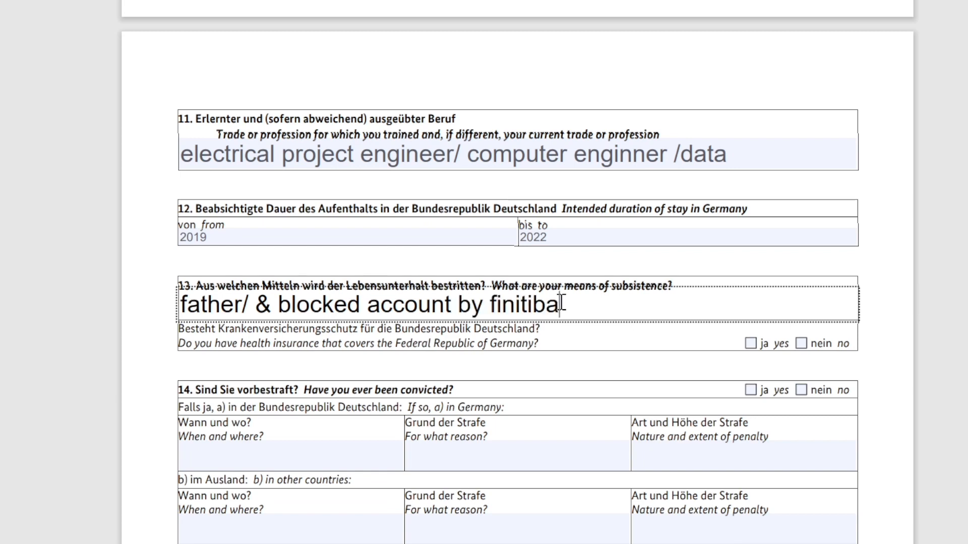
pyautogui.scroll(-2, 805, 257)
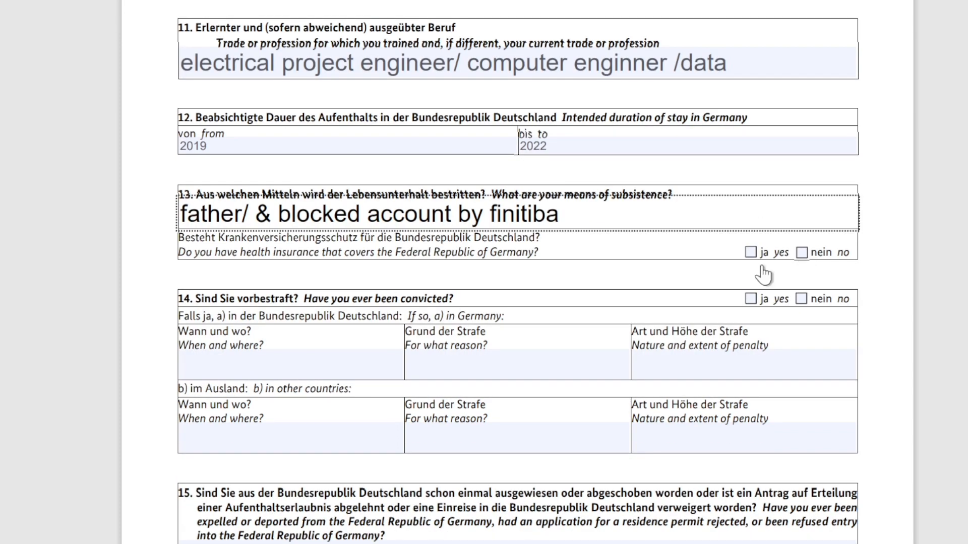
pyautogui.click(750, 253)
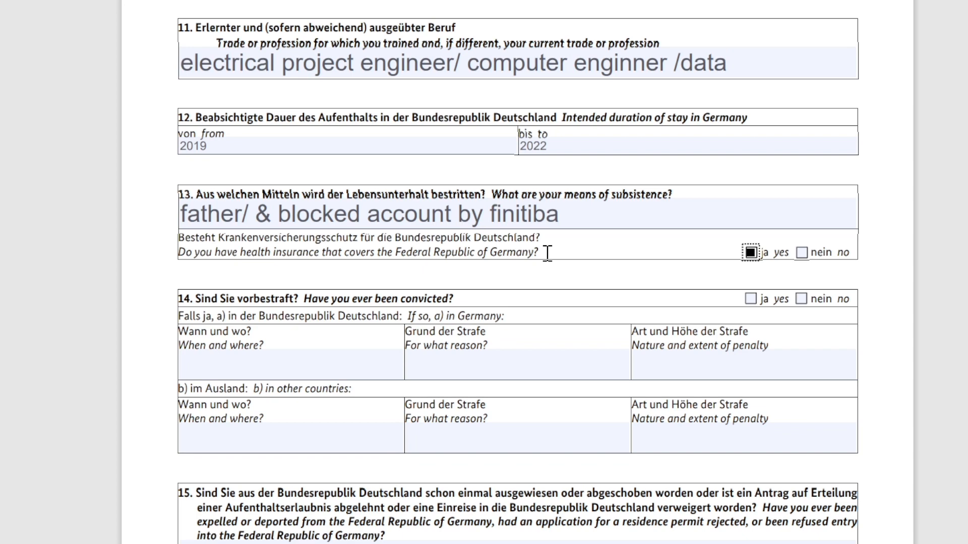
pyautogui.scroll(-3, 547, 253)
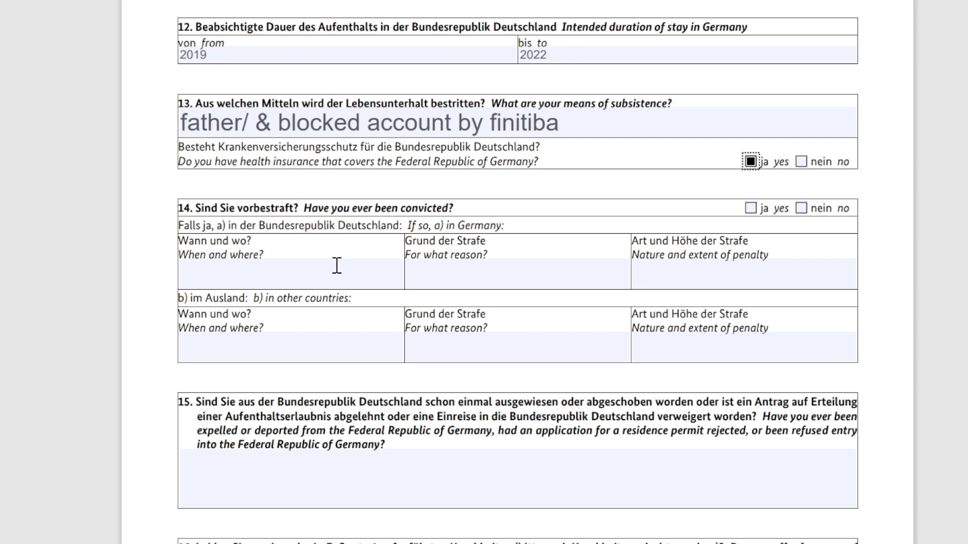
# Enter n/a for the abroad conviction reason and start typing n/a in the penalty field
pyautogui.click(442, 348)
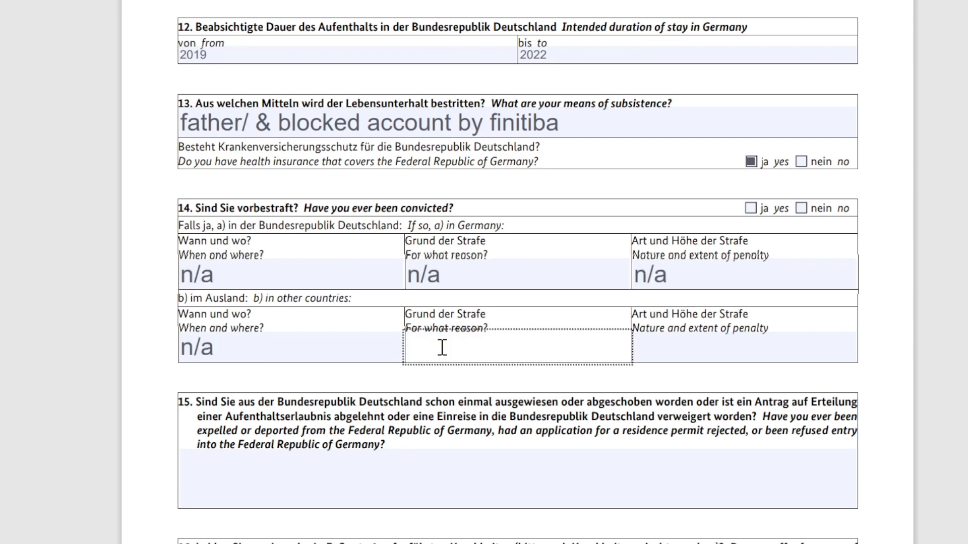
pyautogui.write('n/a')
pyautogui.click(691, 357)
pyautogui.write('n')
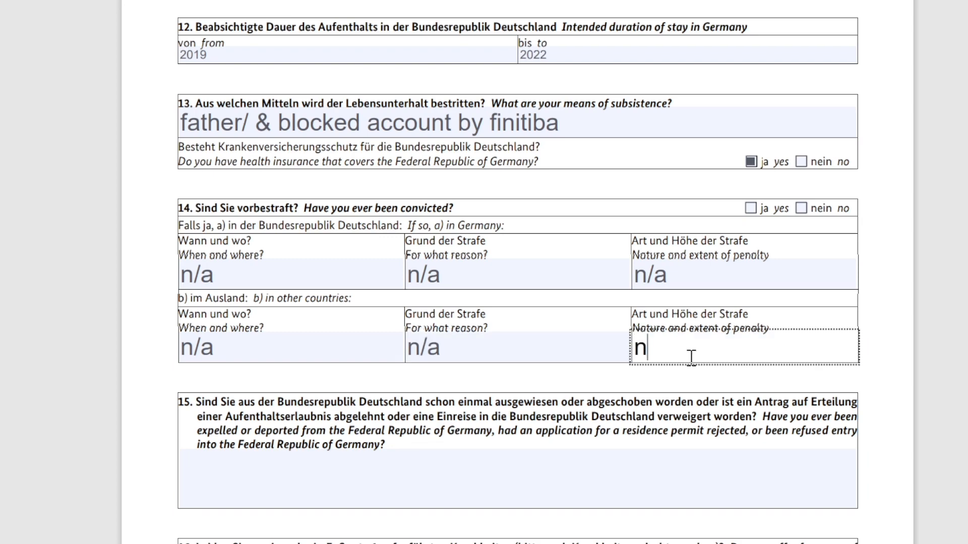
pyautogui.write('.')
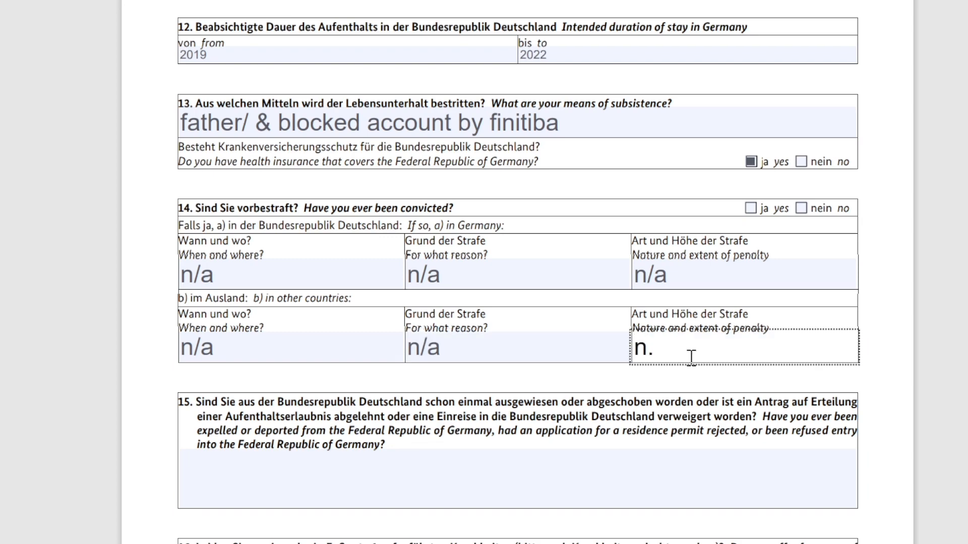
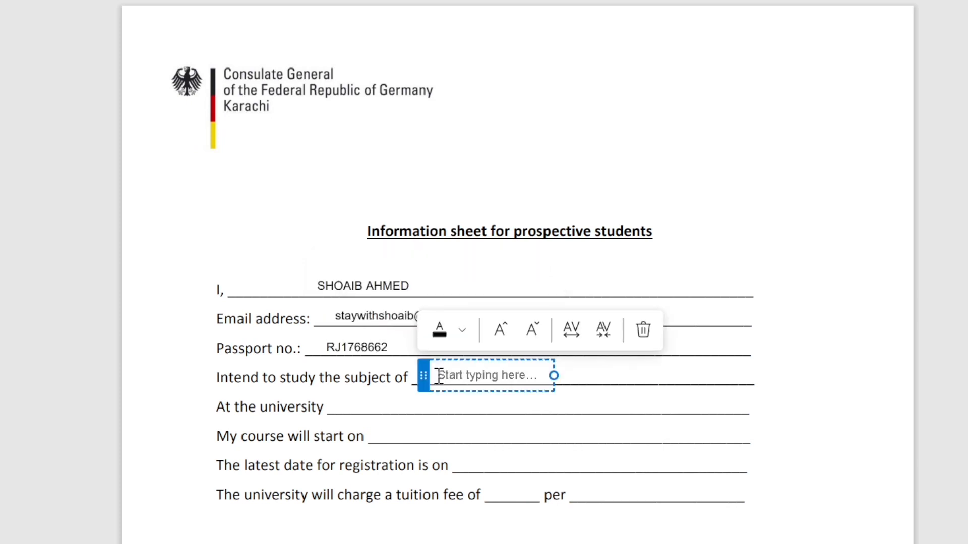
# Enter the study subject 'Computer sc…', university TU Berlin, registration date and a 170 tuition fee
pyautogui.write('Computer sc')
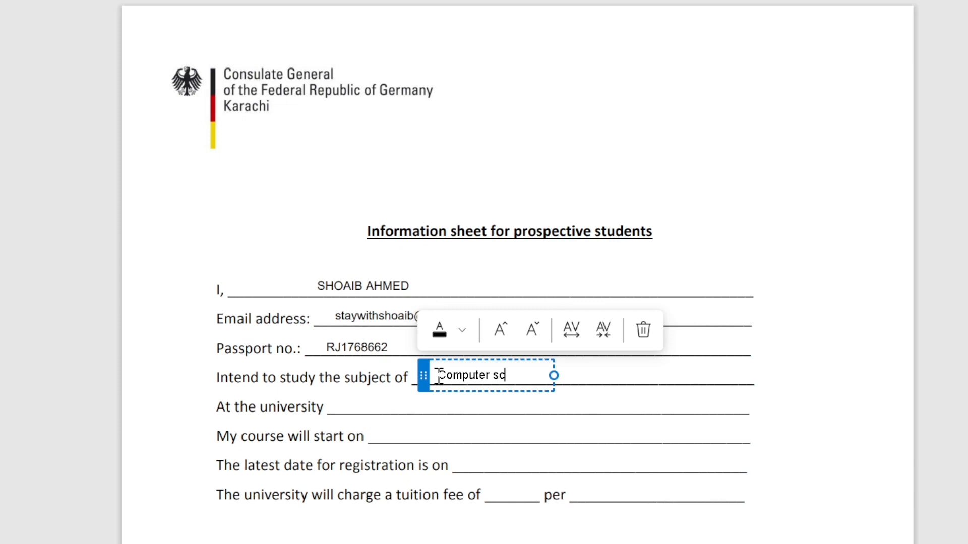
pyautogui.click(364, 404)
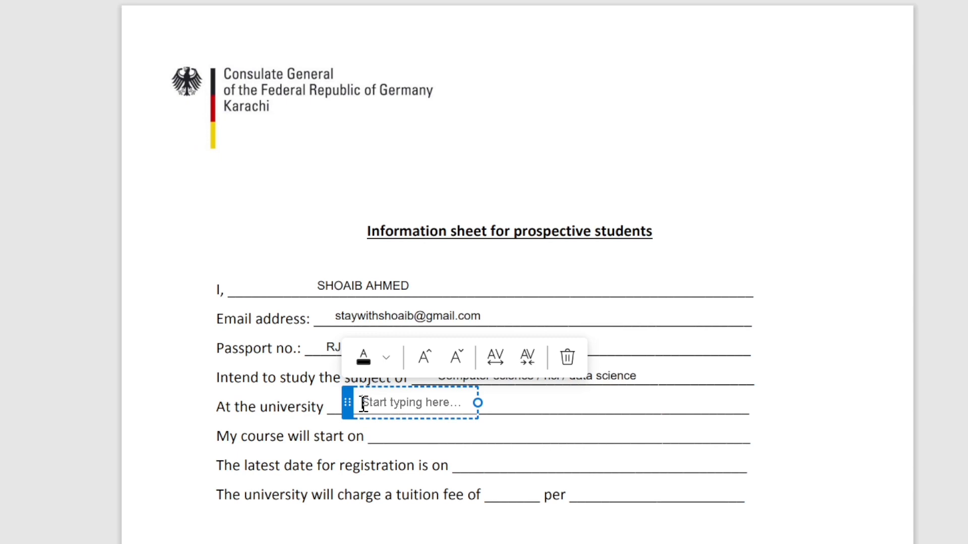
pyautogui.write('TU Berlin')
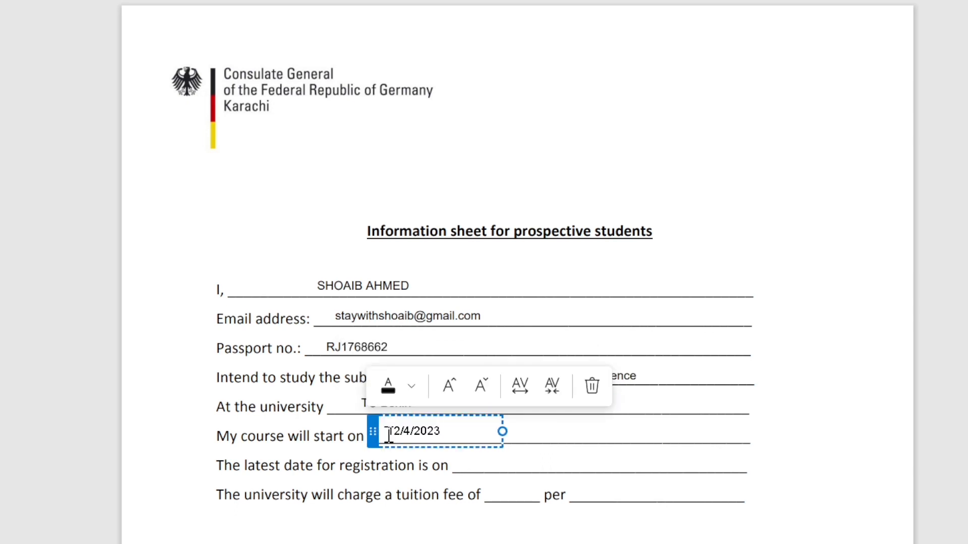
pyautogui.click(475, 461)
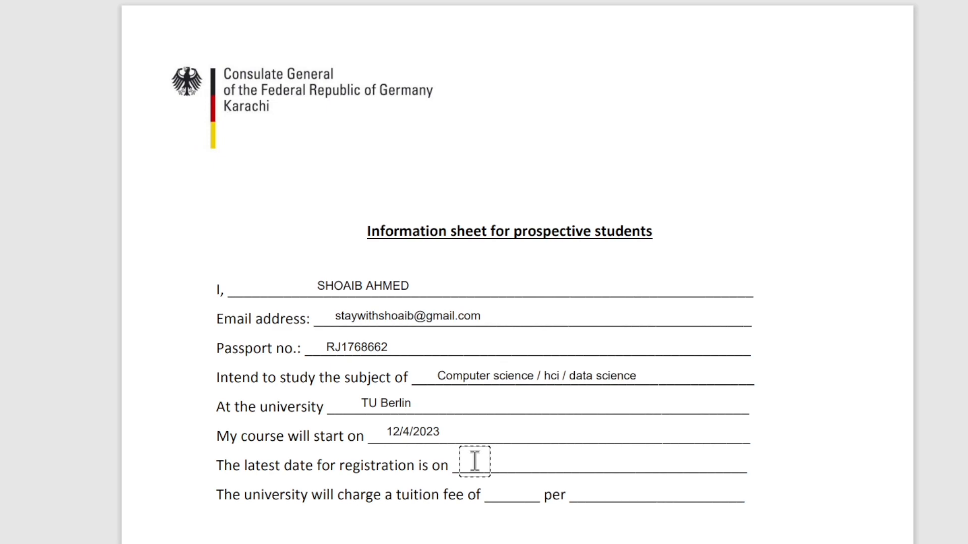
pyautogui.click(498, 494)
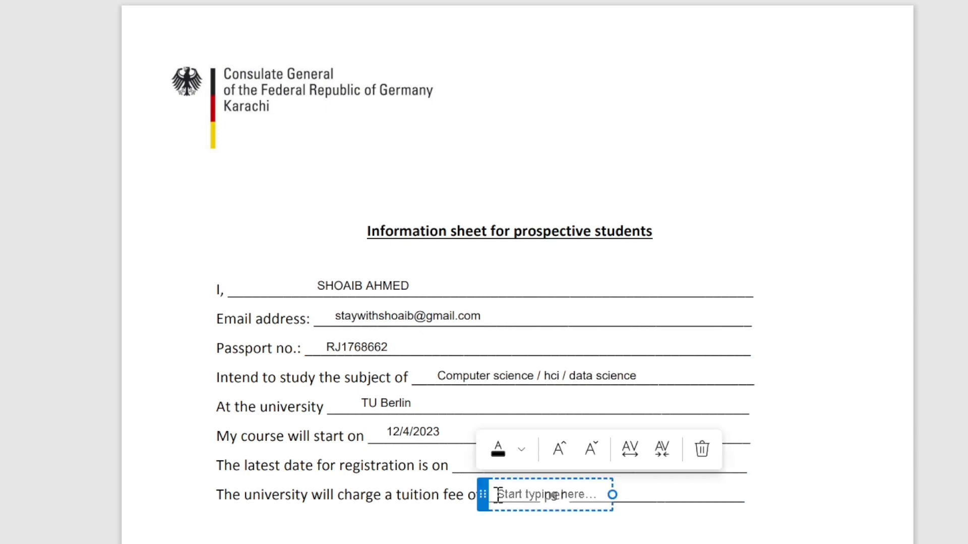
pyautogui.write('170')
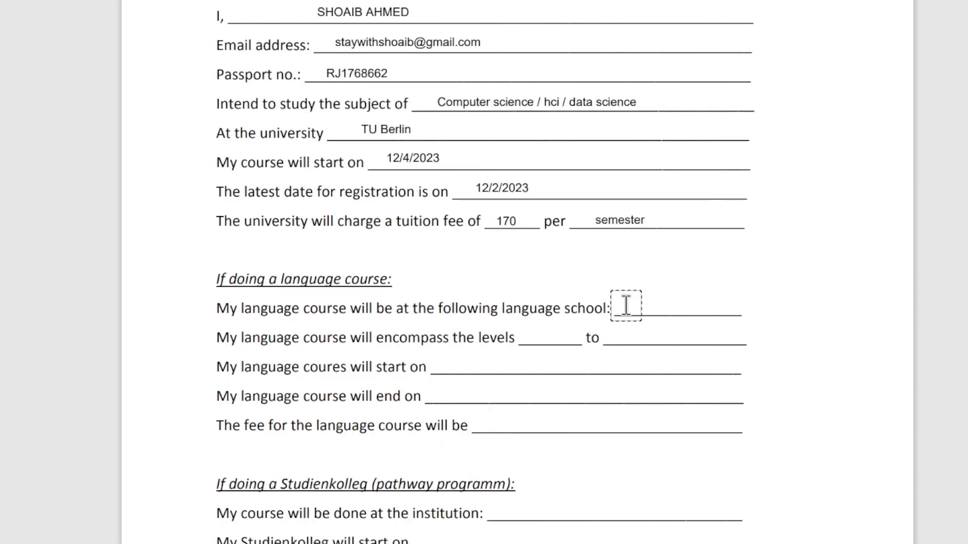
# Enter the language school, correct the target level to B2, and set the course fee to 550
pyautogui.click(625, 305)
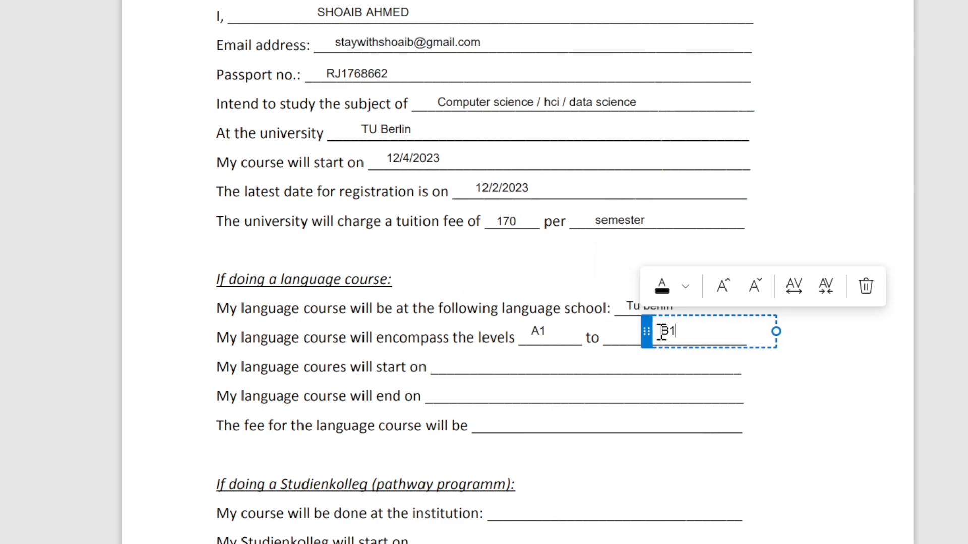
pyautogui.press('BackSpace')
pyautogui.write('2')
pyautogui.click(510, 425)
pyautogui.write('550')
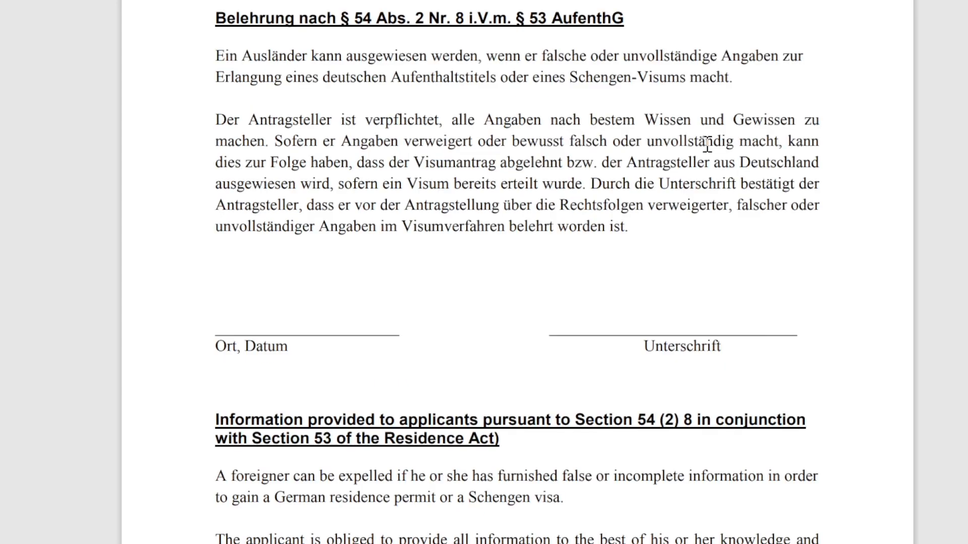
pyautogui.scroll(-3, 708, 149)
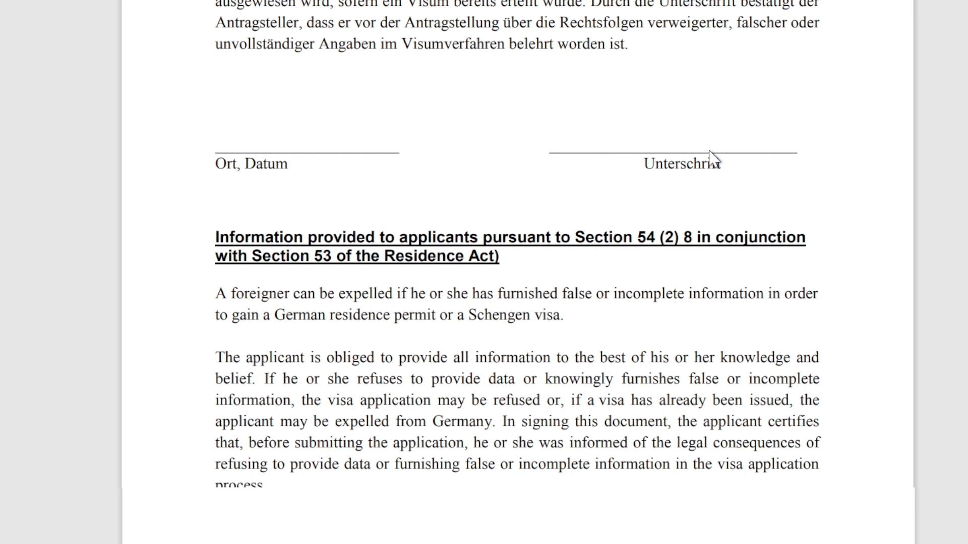
# Move down to the Applicant's Declaration and enter the applicant's first name
pyautogui.scroll(-2, 609, 260)
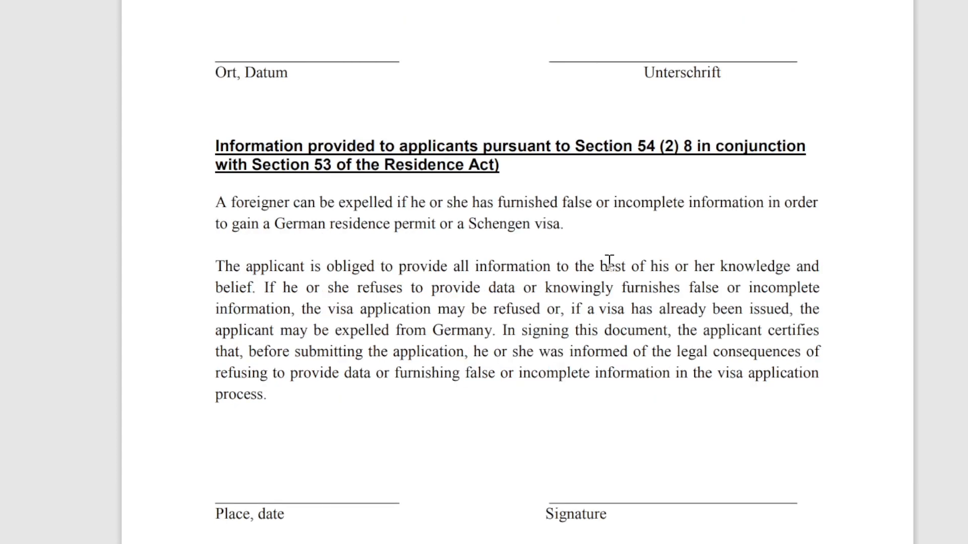
pyautogui.scroll(-2, 609, 260)
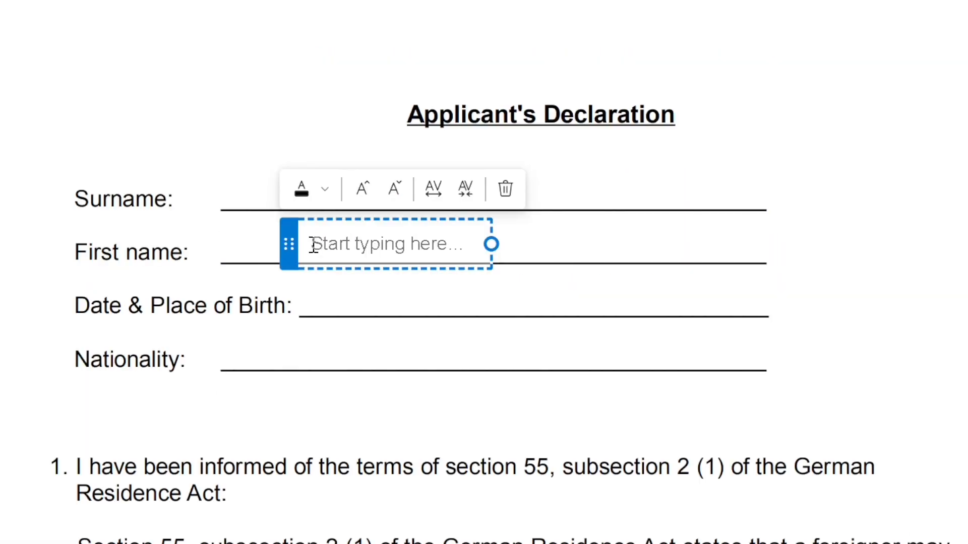
pyautogui.write('SHOAIB')
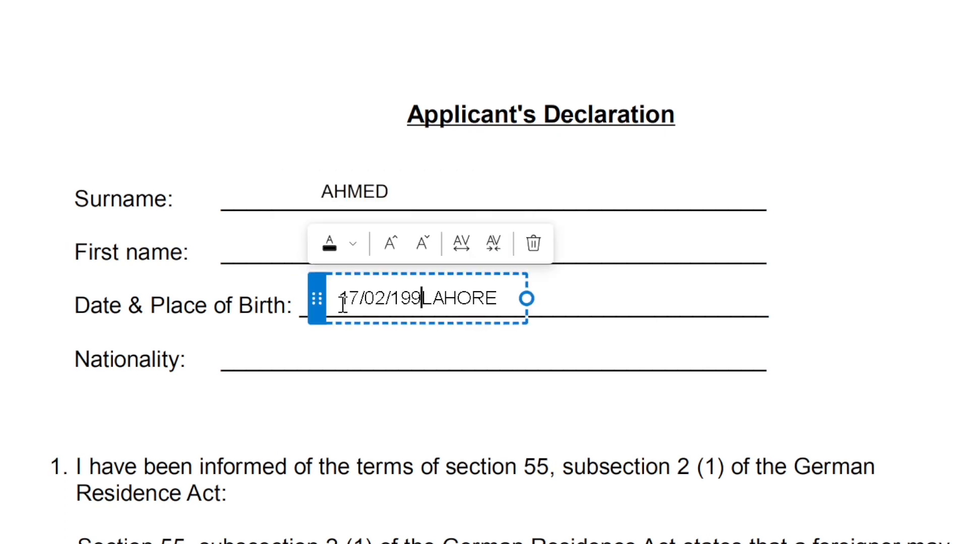
# Complete the date of birth and begin the place-and-date line with 'LAHORE/'
pyautogui.write('8LAHORE')
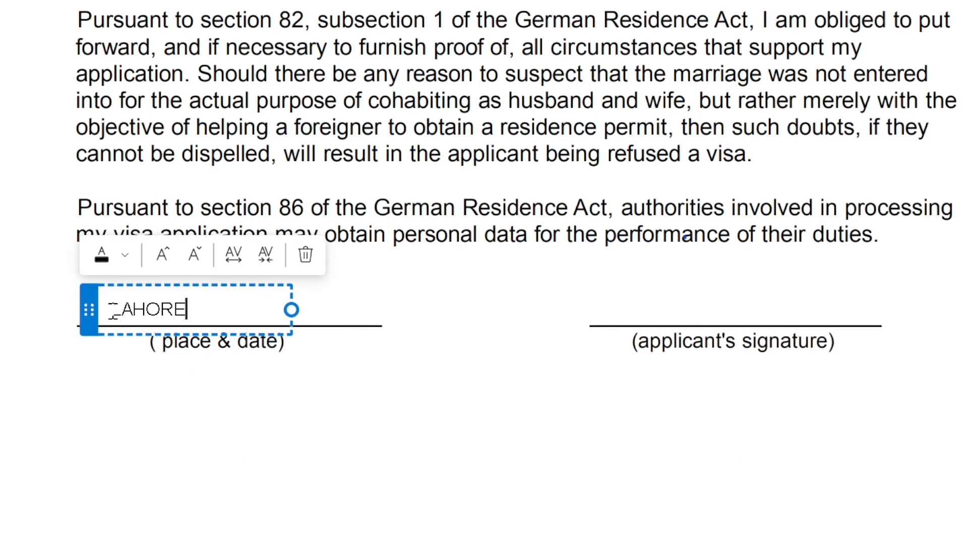
pyautogui.write('/')
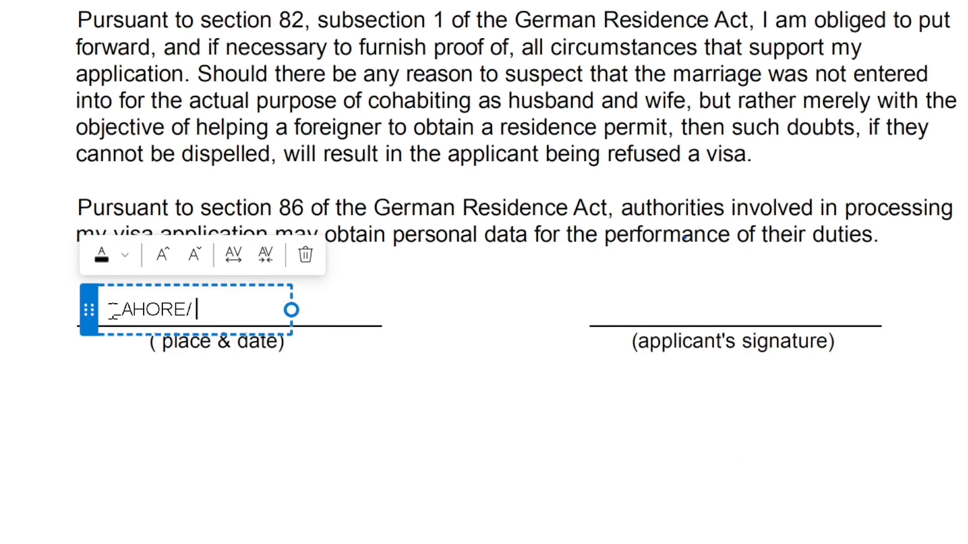